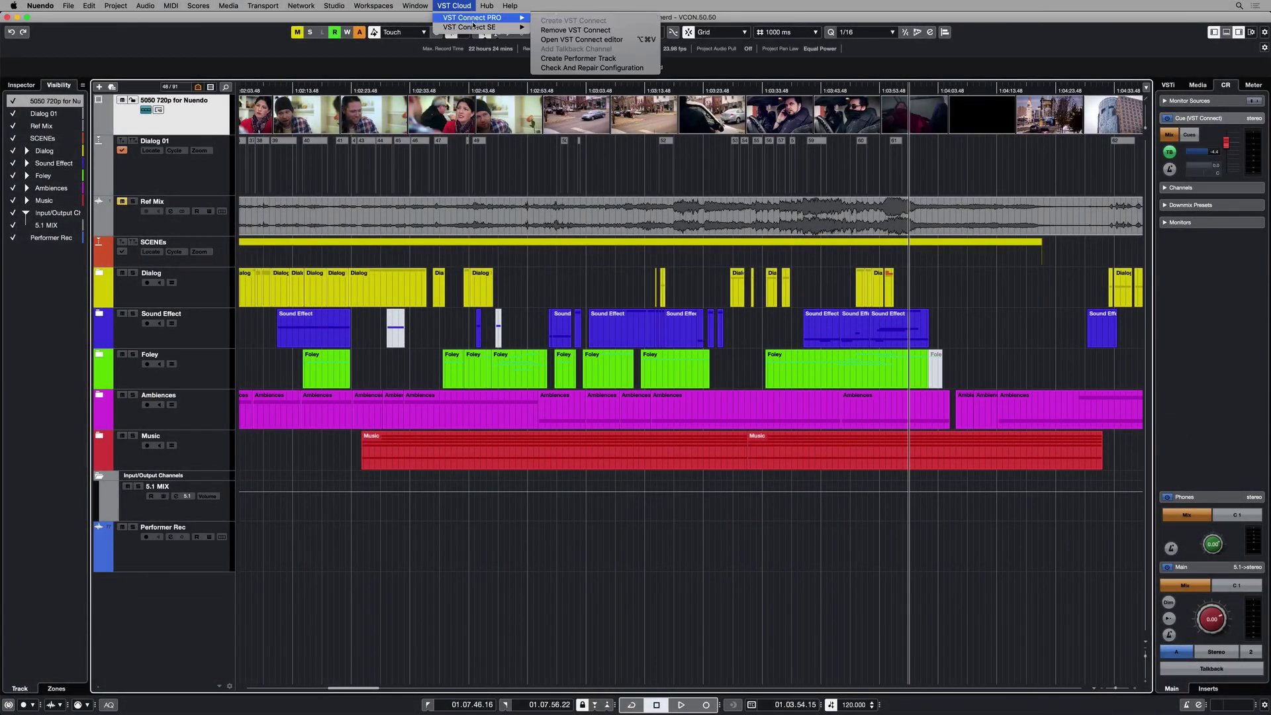
Open the VST Connect PRO editor from the VST Cloud menu.
{"action": "left_click", "coordinate": [630, 41]}
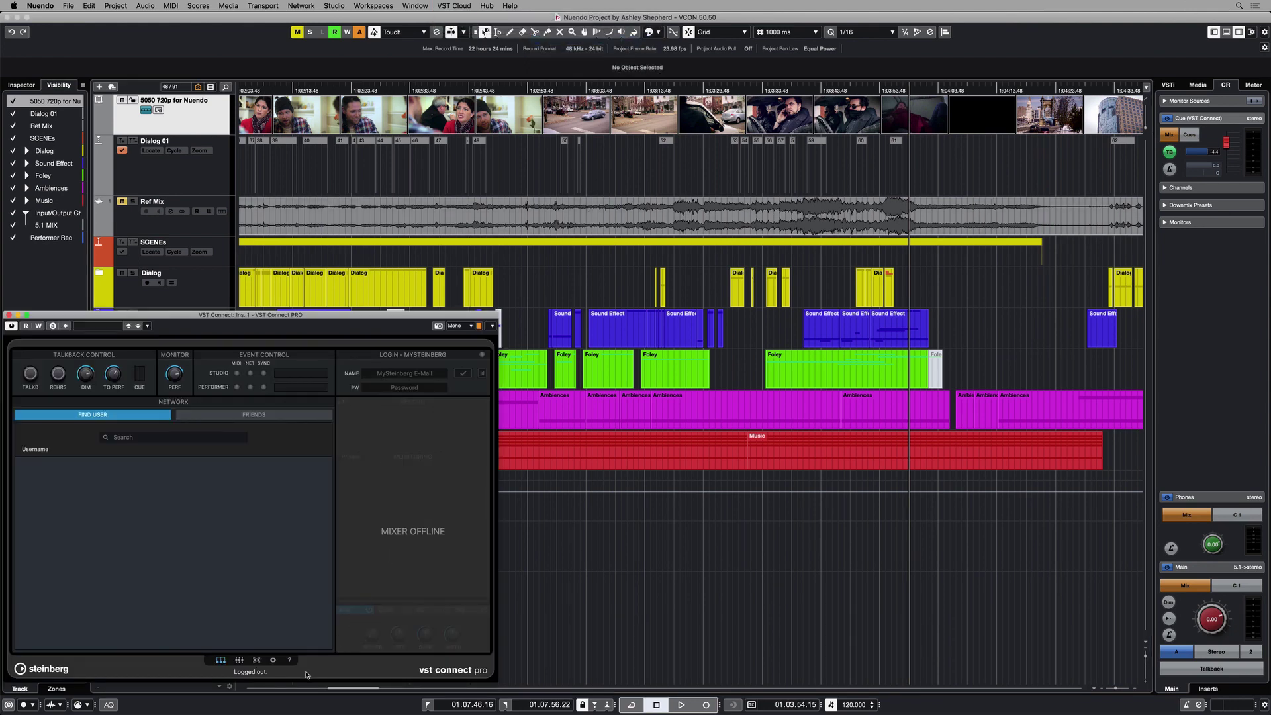
Switch VST Connect to its Video setup page showing the ADR overlay options.
{"action": "left_click", "coordinate": [273, 660]}
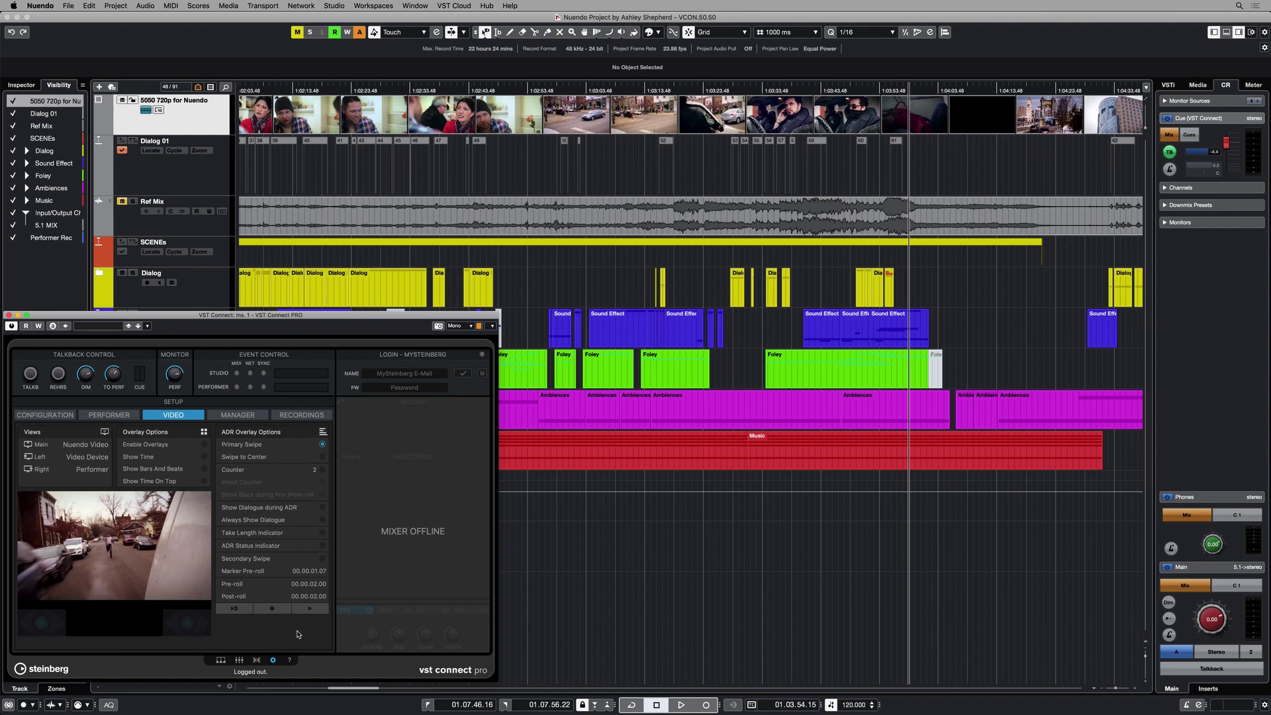
{"action": "left_click", "coordinate": [116, 5]}
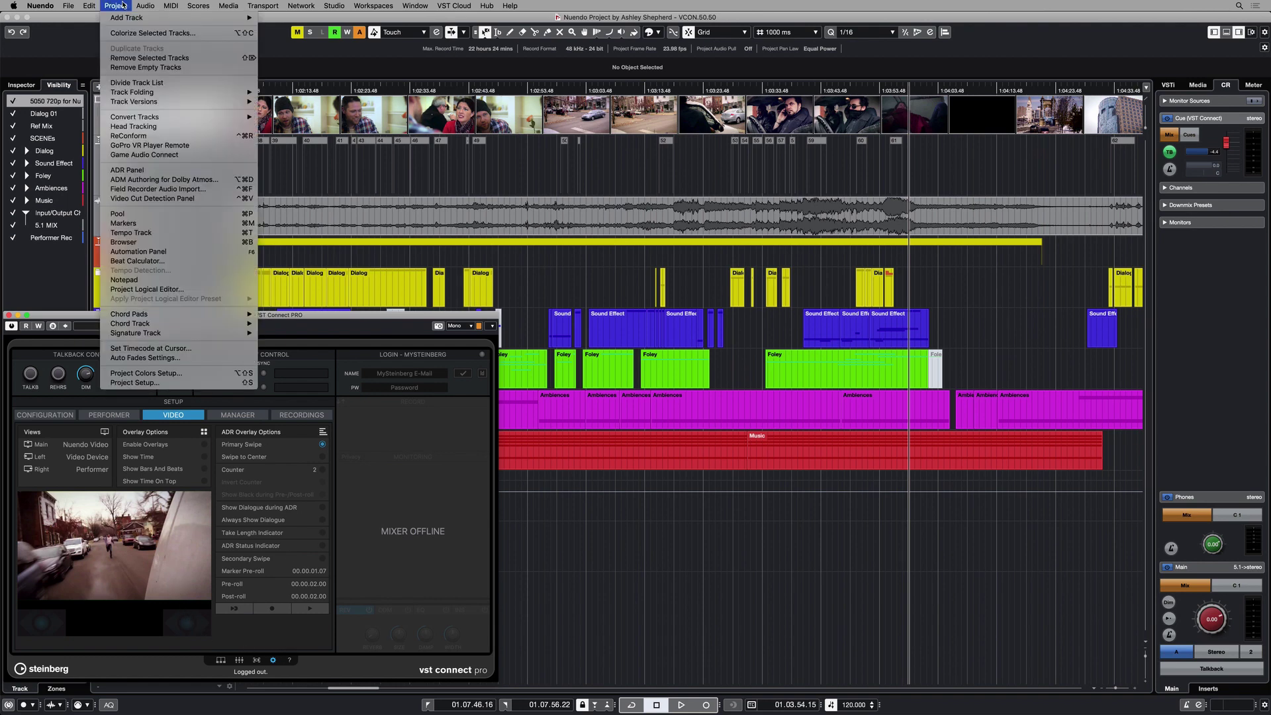
Open the ADR panel, dock it at the right edge, and locate to cue 123 'Telephone rings'.
{"action": "left_click", "coordinate": [224, 175]}
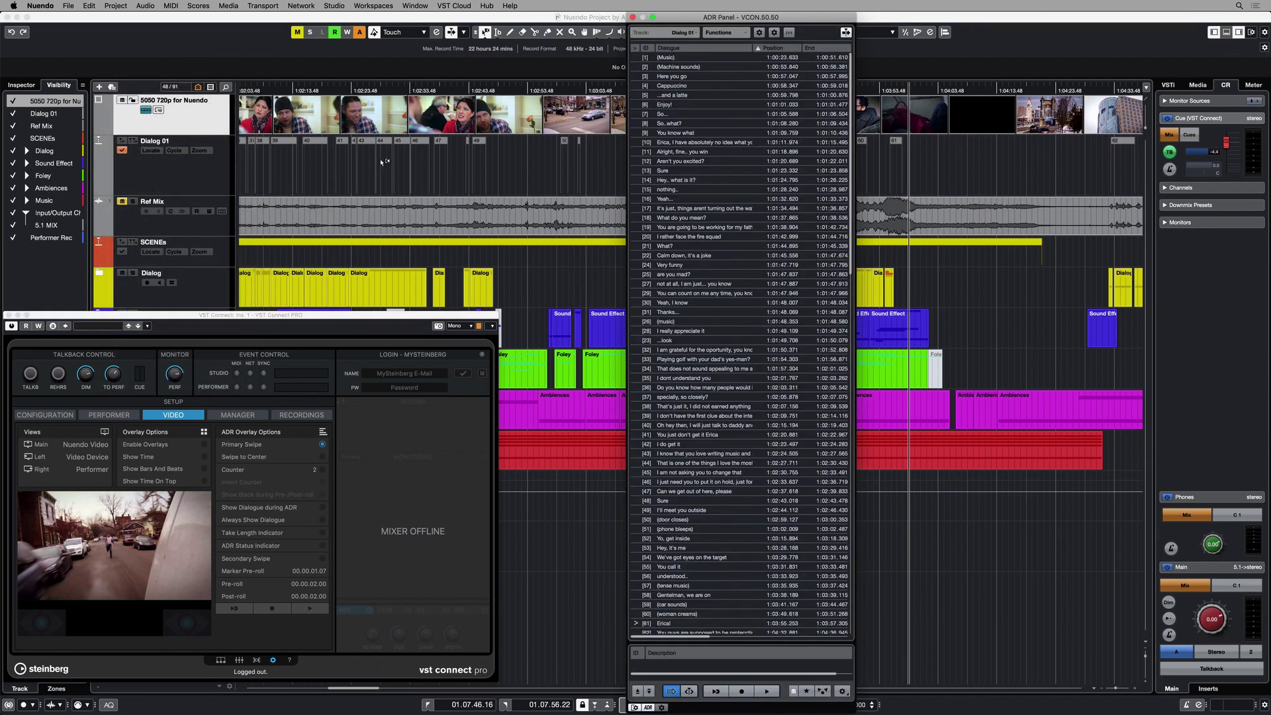
{"action": "left_click_drag", "start_coordinate": [674, 20], "coordinate": [1092, 34]}
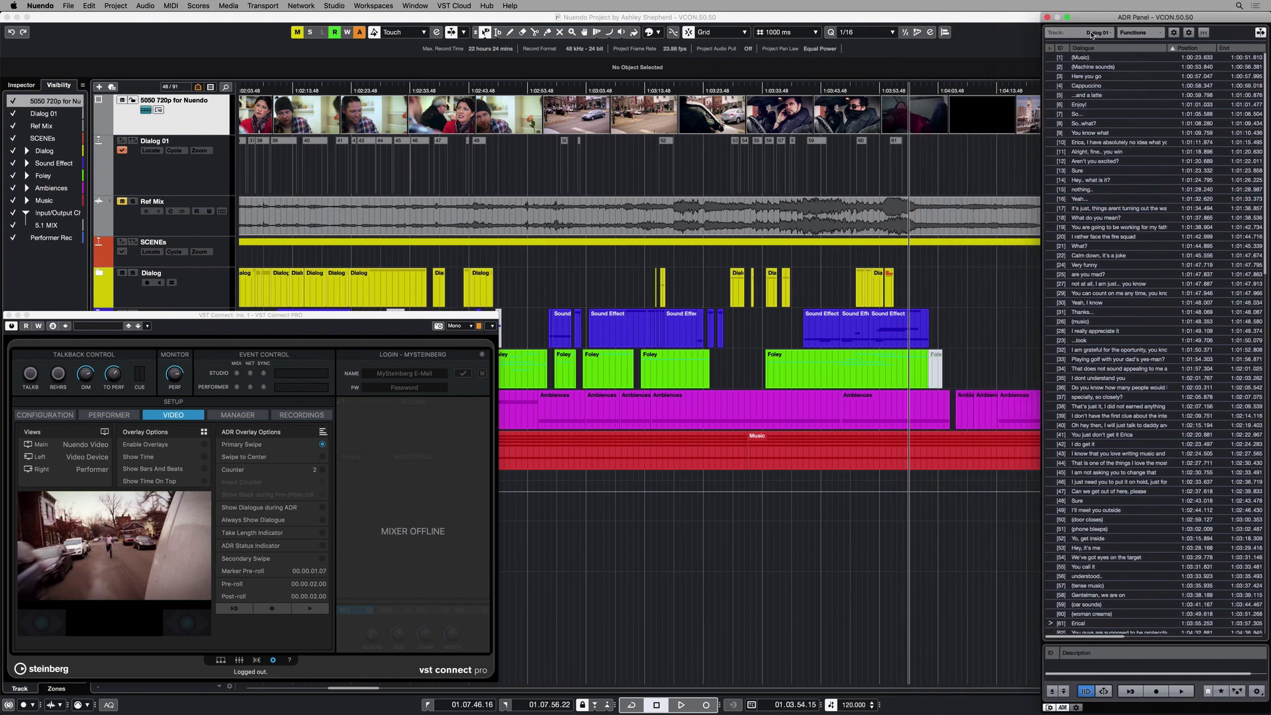
{"action": "scroll", "coordinate": [1117, 138], "scroll_direction": "down", "scroll_amount": 20}
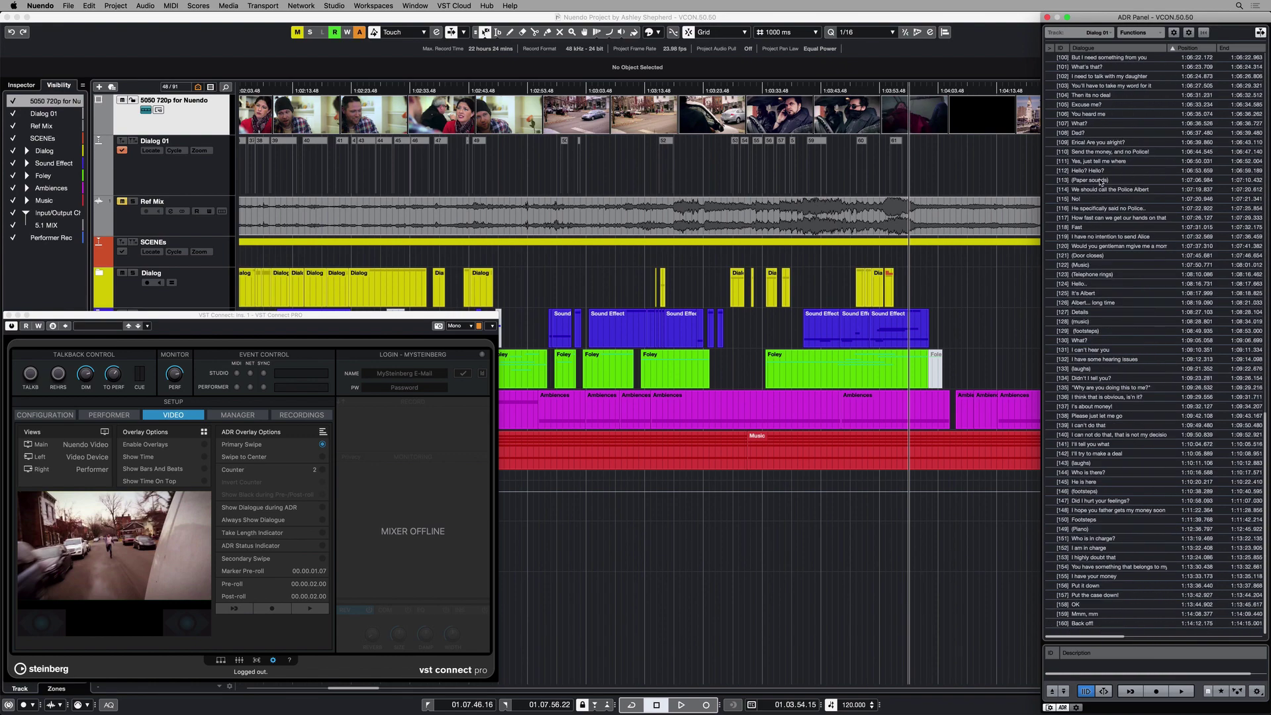
{"action": "left_click", "coordinate": [1061, 273]}
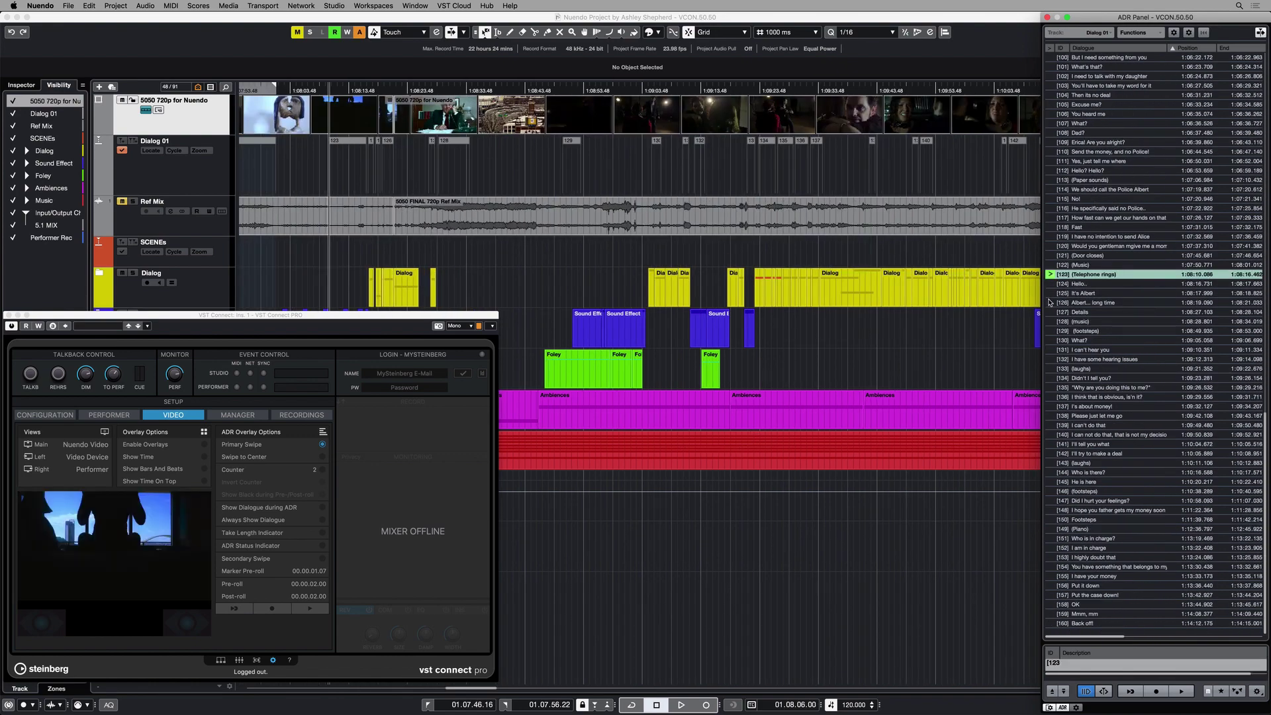
{"action": "key", "text": "Down"}
{"action": "key", "text": "Down"}
{"action": "key", "text": "Down"}
{"action": "key", "text": "Down"}
{"action": "key", "text": "Down"}
{"action": "key", "text": "Down"}
{"action": "key", "text": "Down"}
{"action": "key", "text": "Down"}
{"action": "key", "text": "Down"}
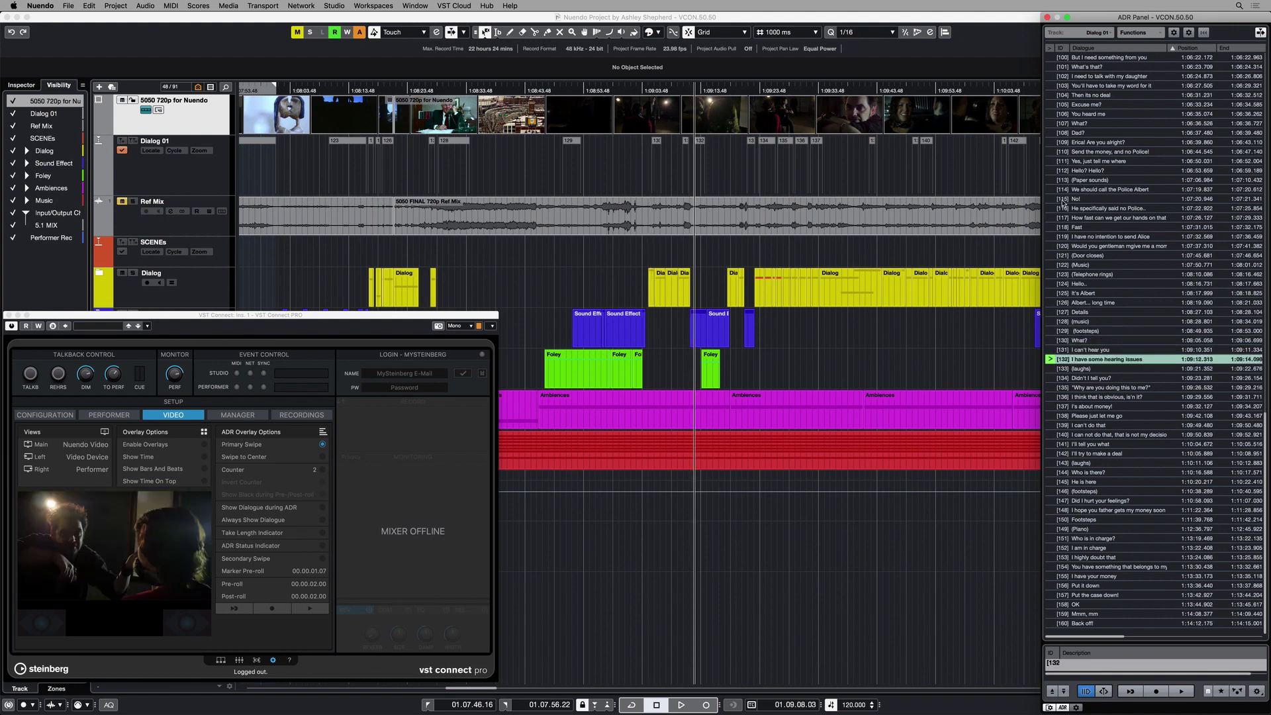
{"action": "left_click", "coordinate": [1050, 152]}
{"action": "left_click", "coordinate": [1049, 274]}
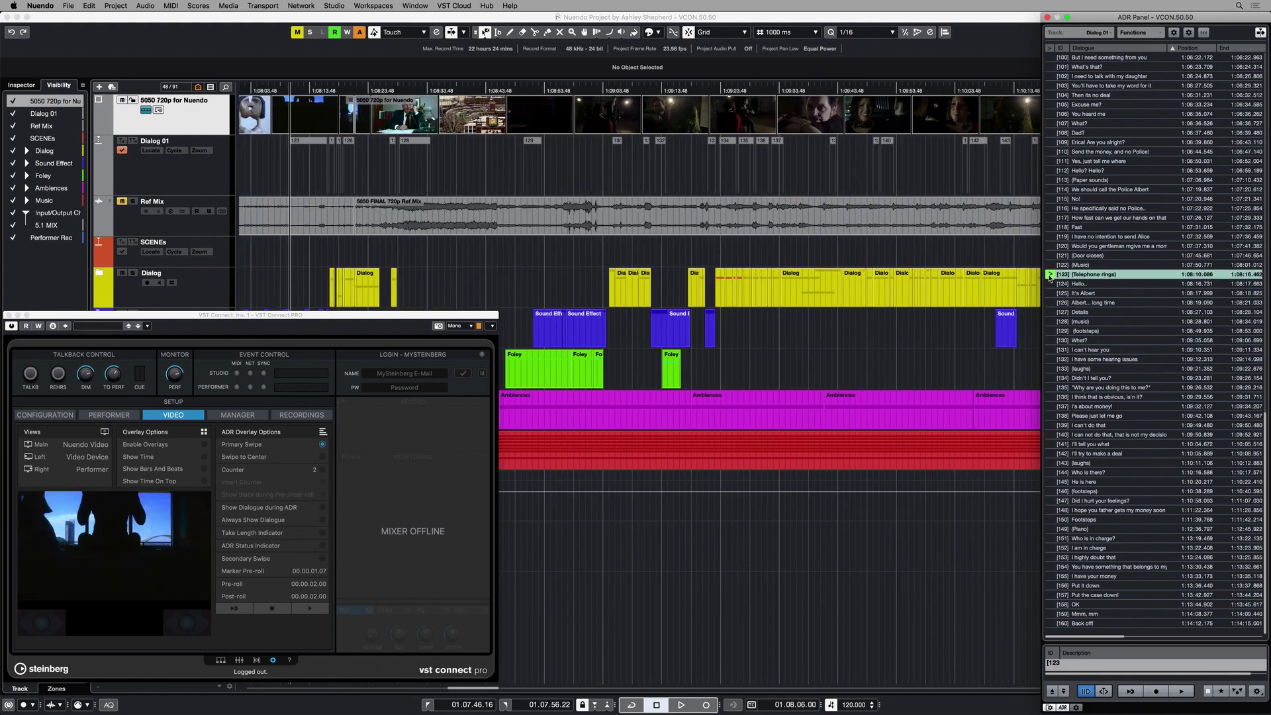
{"action": "left_click", "coordinate": [374, 6]}
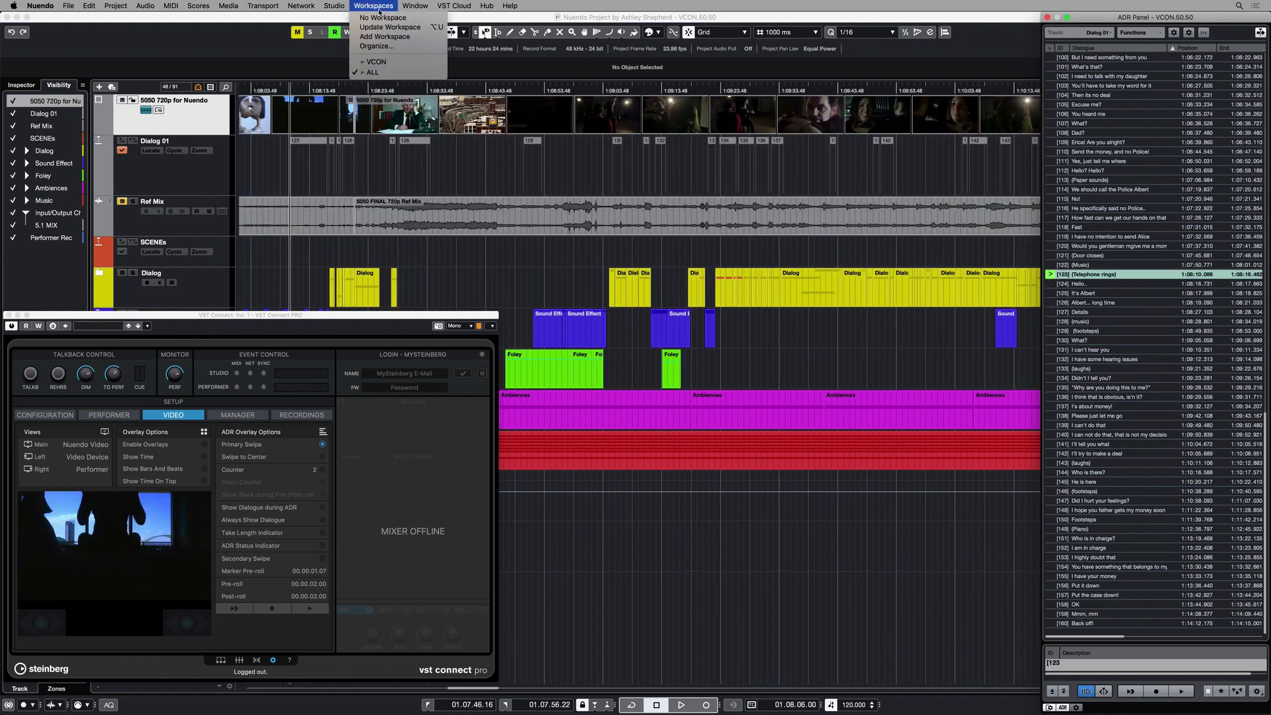
Switch to the VCON workspace and log in to VST Connect with the account credentials.
{"action": "left_click", "coordinate": [388, 65]}
{"action": "left_click", "coordinate": [403, 373]}
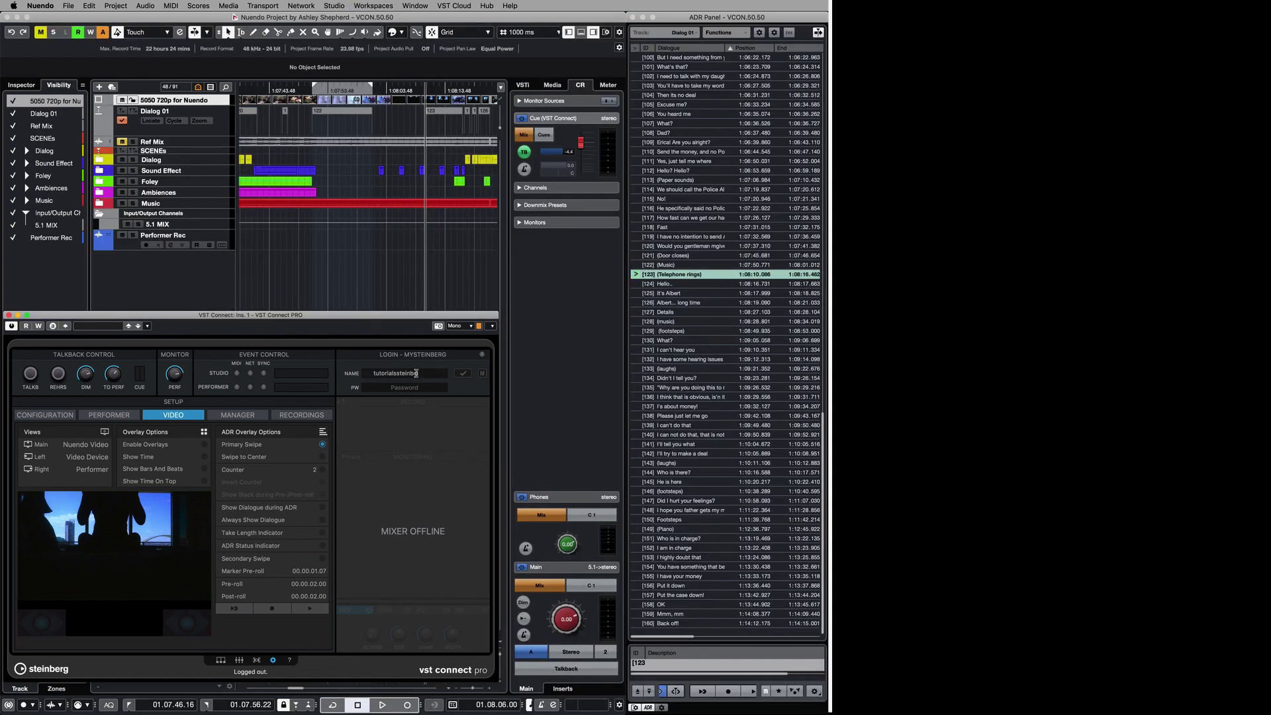
{"action": "left_click", "coordinate": [415, 386]}
{"action": "left_click", "coordinate": [463, 374]}
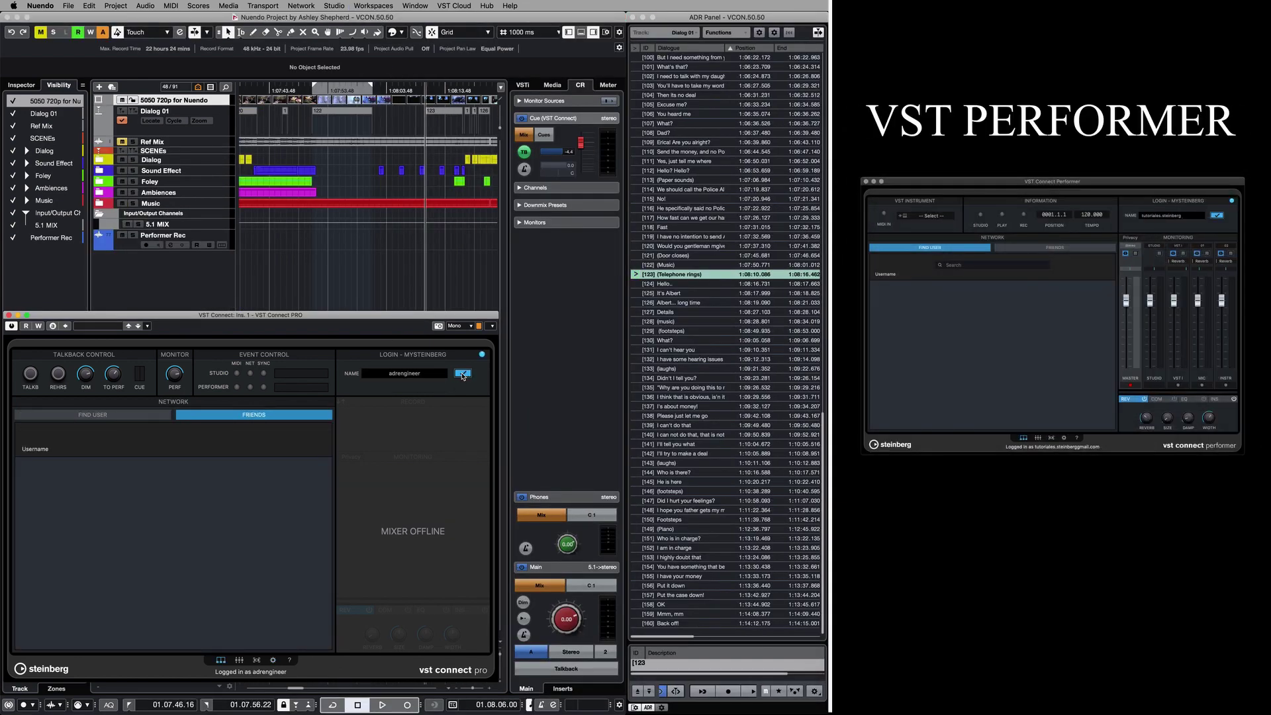
Search for the performer's username, add them as a friend, and connect to them.
{"action": "left_click", "coordinate": [145, 418]}
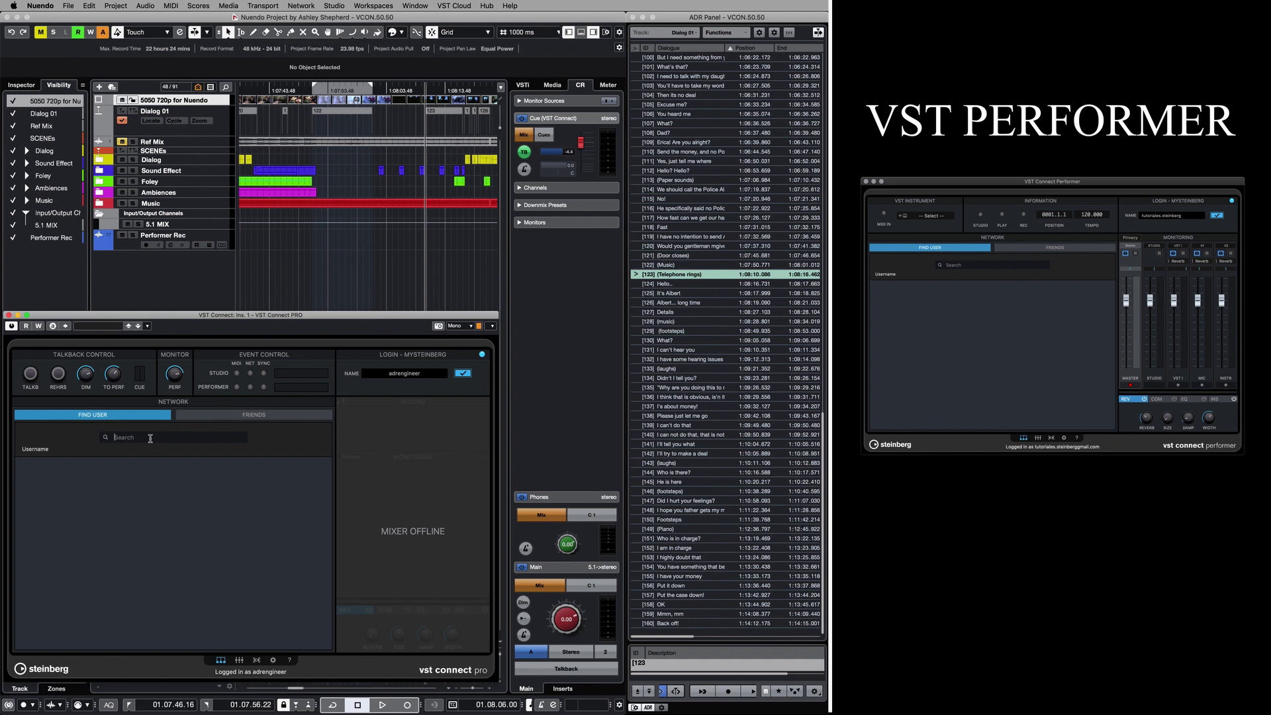
{"action": "type", "text": "tutoriales.steinbergn"}
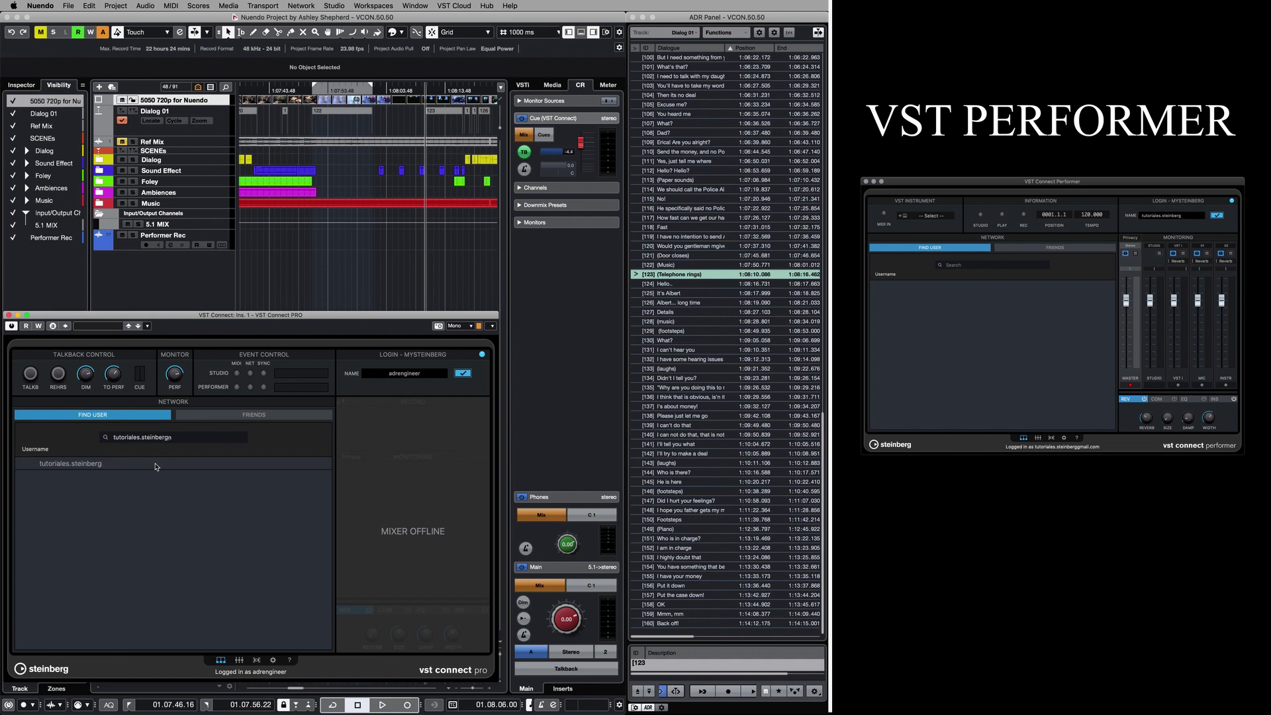
{"action": "left_click", "coordinate": [285, 414]}
{"action": "left_click", "coordinate": [259, 466]}
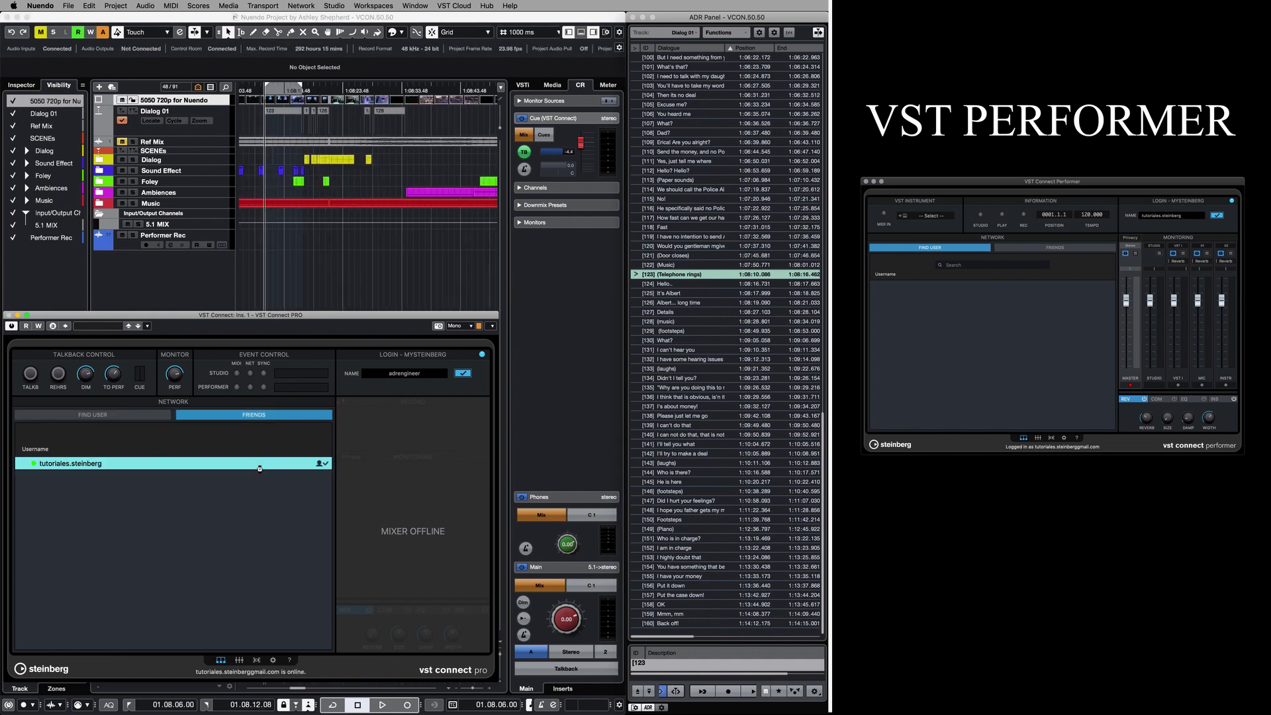
{"action": "double_click", "coordinate": [259, 467]}
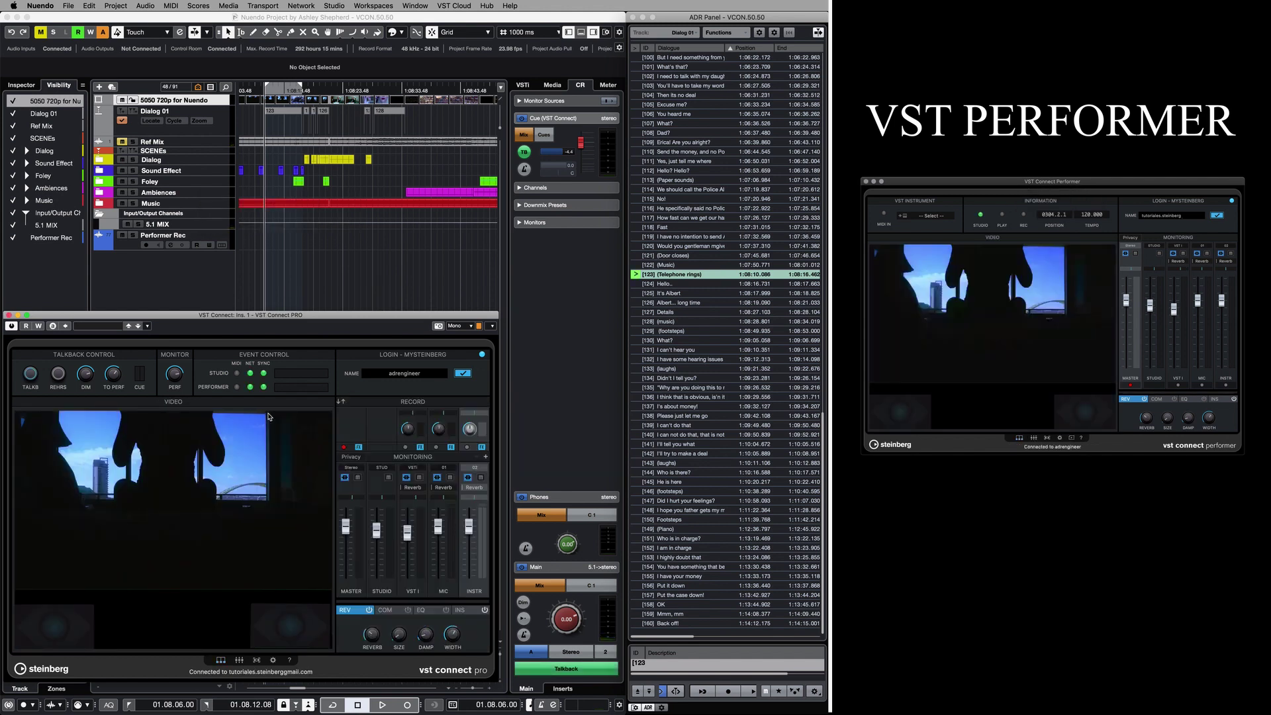
{"action": "left_click", "coordinate": [233, 685]}
{"action": "key", "text": "space"}
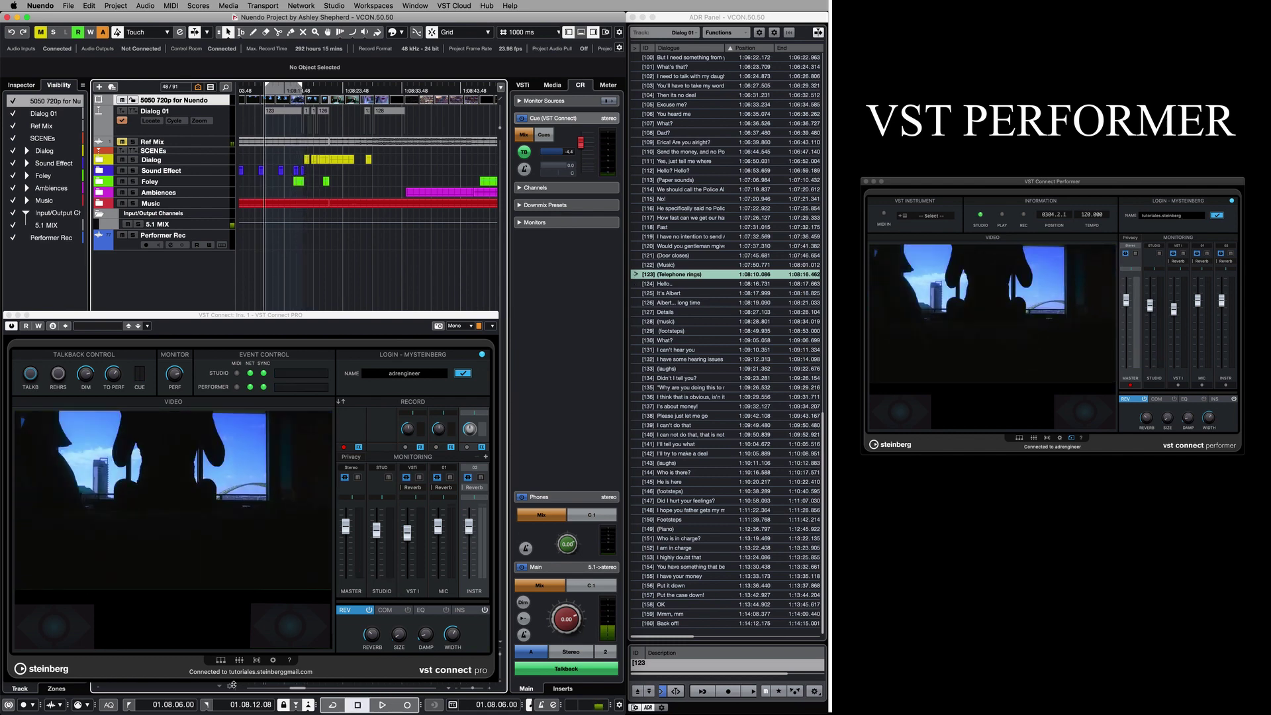
{"action": "left_click", "coordinate": [269, 417]}
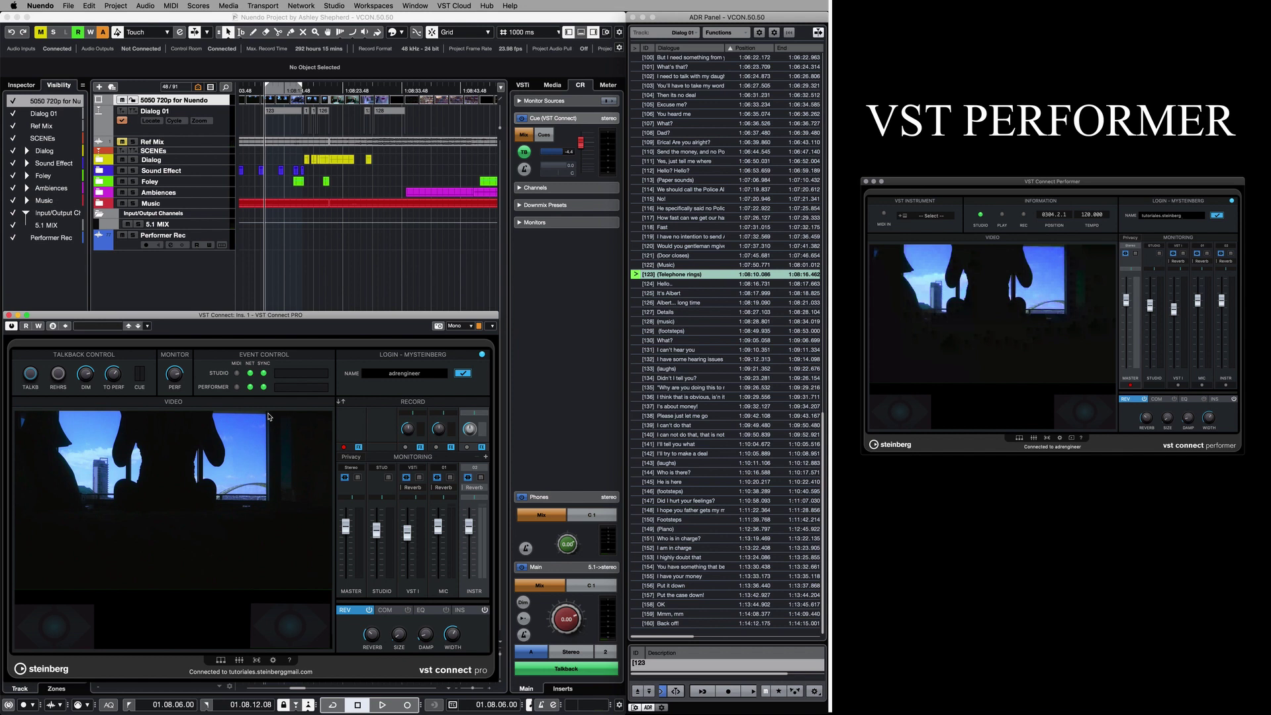
Load 5050 720p for Nuendo.mov into the performer's video player.
{"action": "left_click", "coordinate": [1072, 438]}
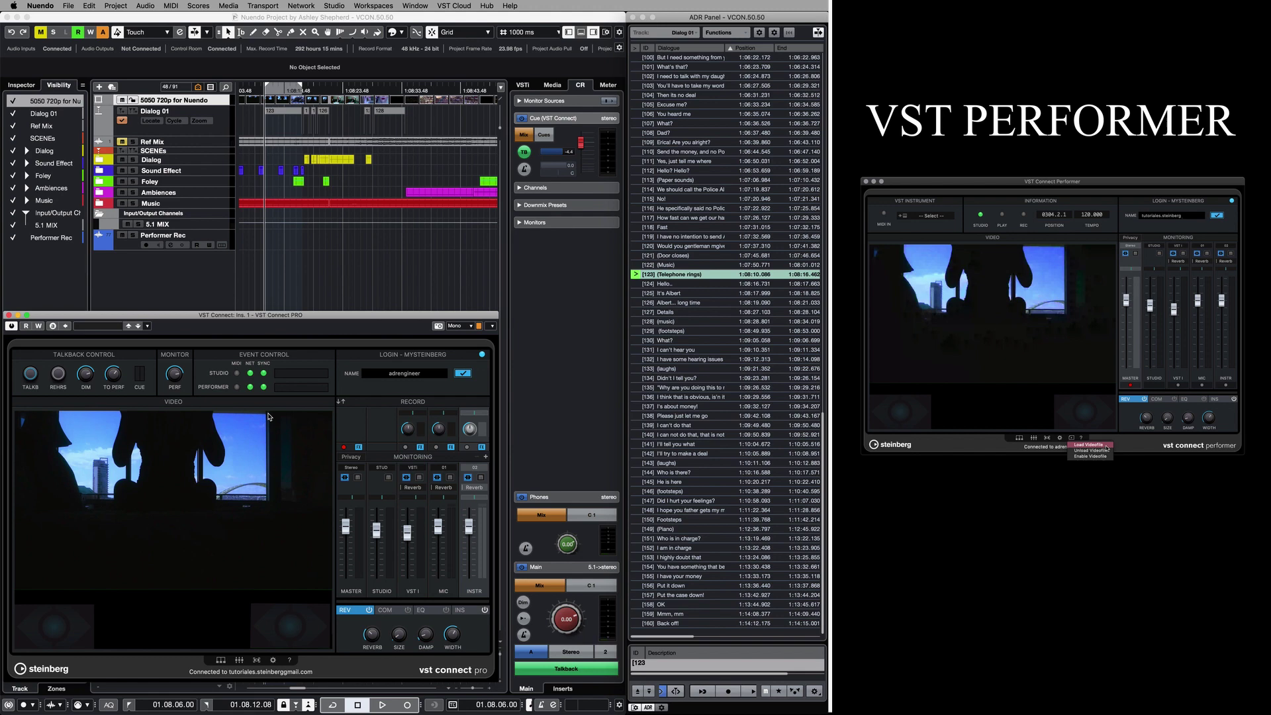
{"action": "left_click", "coordinate": [1089, 445]}
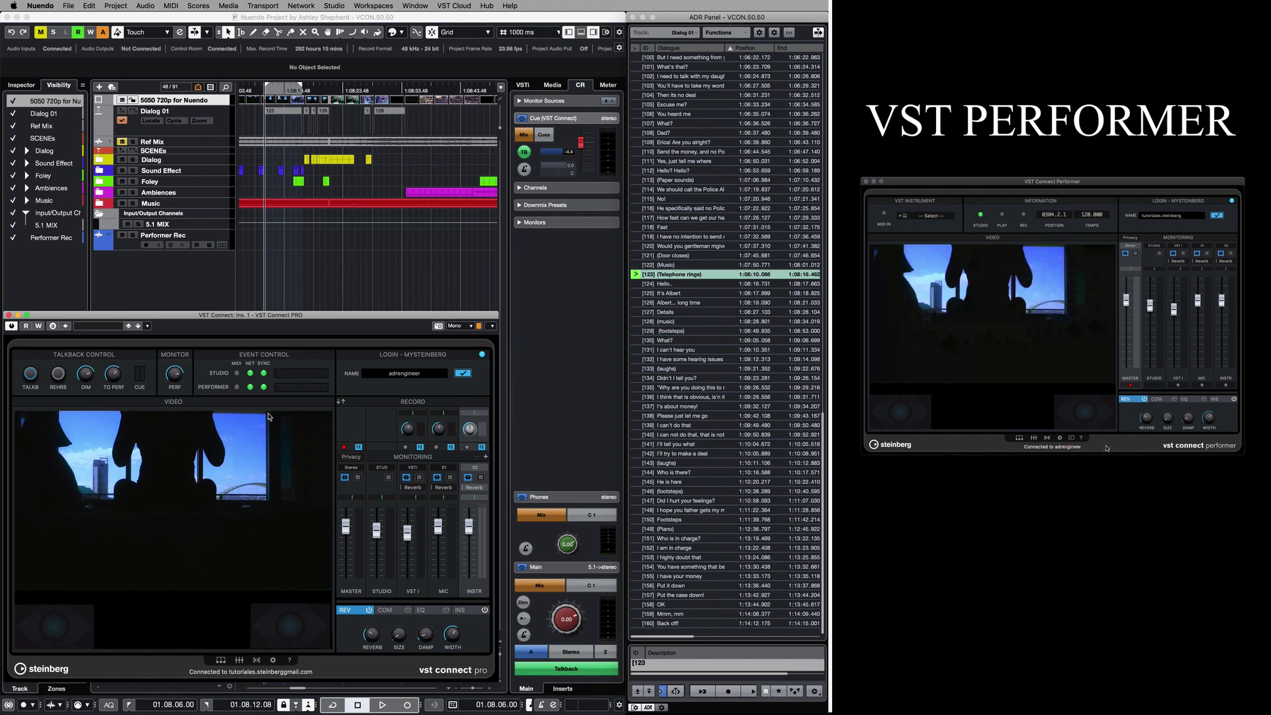
{"action": "left_click", "coordinate": [1057, 305]}
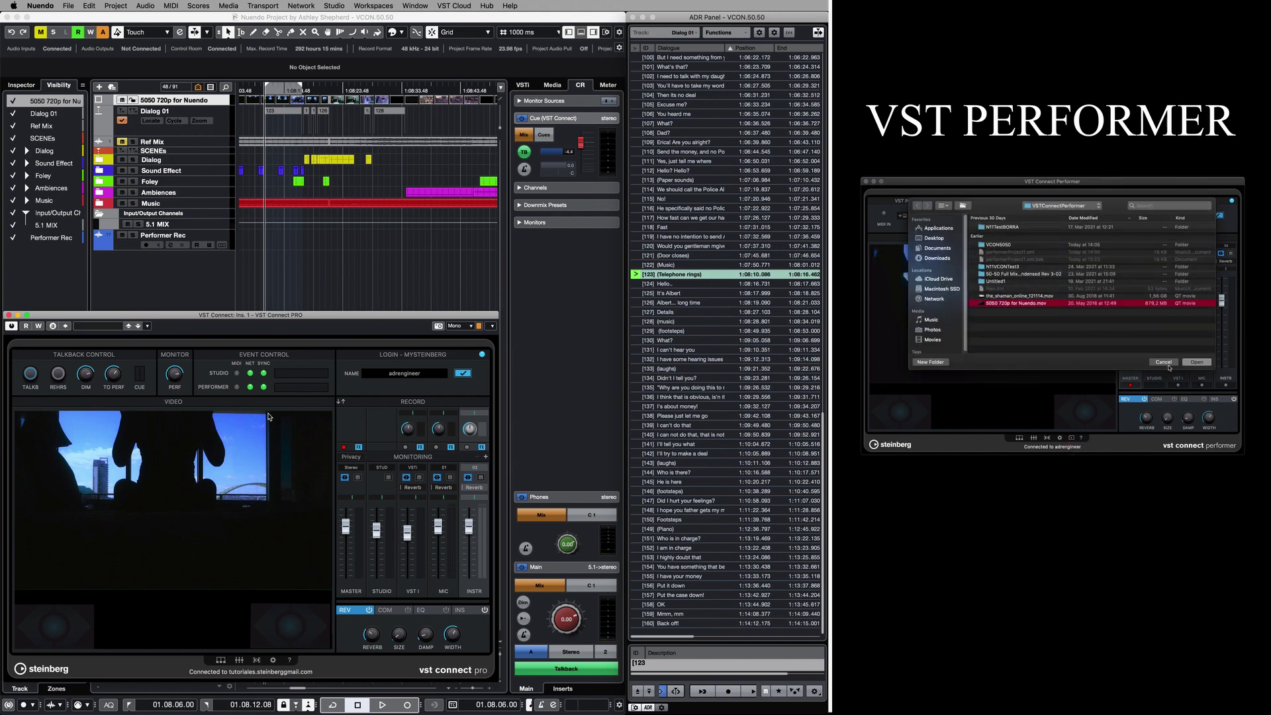
{"action": "left_click", "coordinate": [1197, 362]}
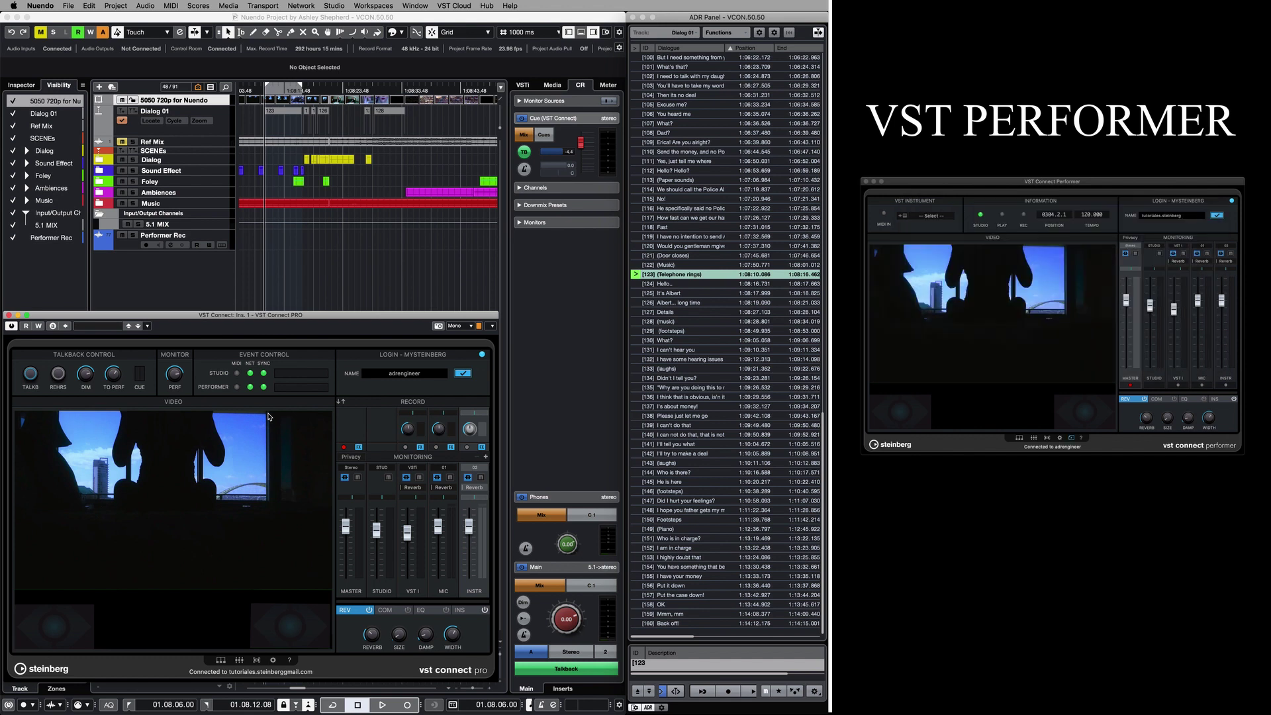
Test-play the video, stop back at the cue start, and reopen VST Connect's Video setup.
{"action": "left_click", "coordinate": [382, 704]}
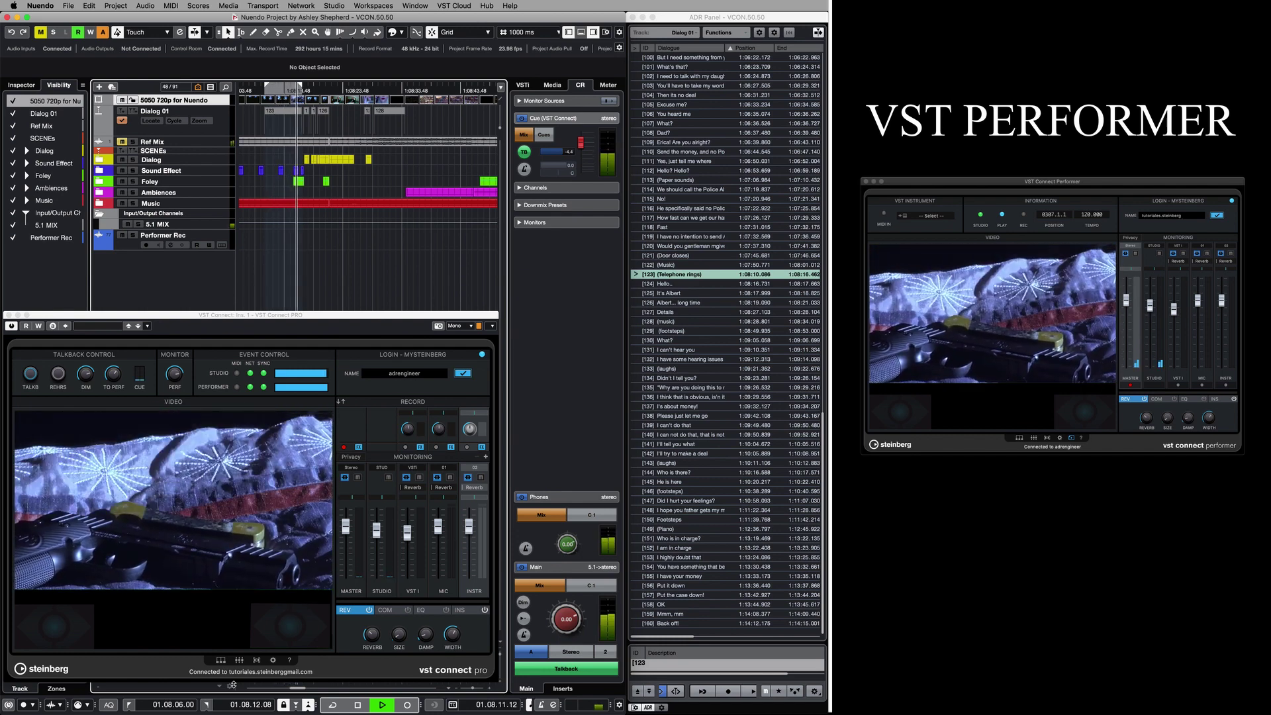
{"action": "key", "text": "space"}
{"action": "left_click", "coordinate": [230, 698]}
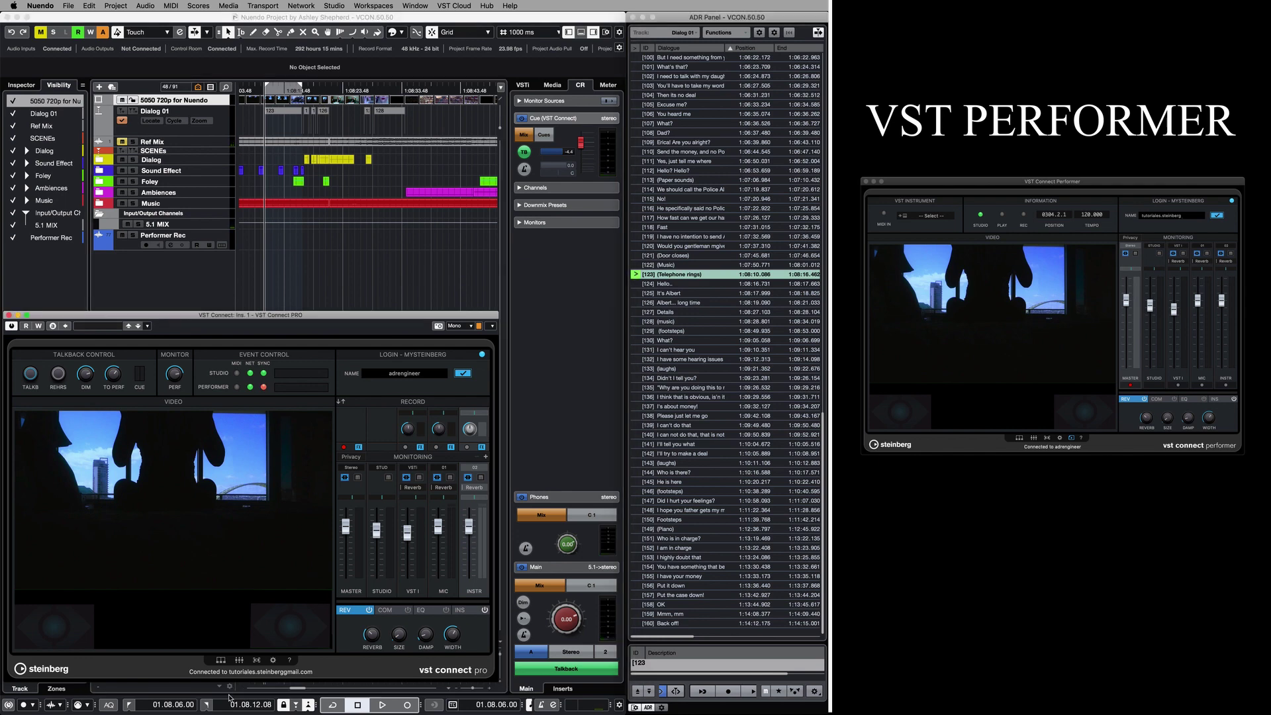
{"action": "left_click", "coordinate": [273, 661]}
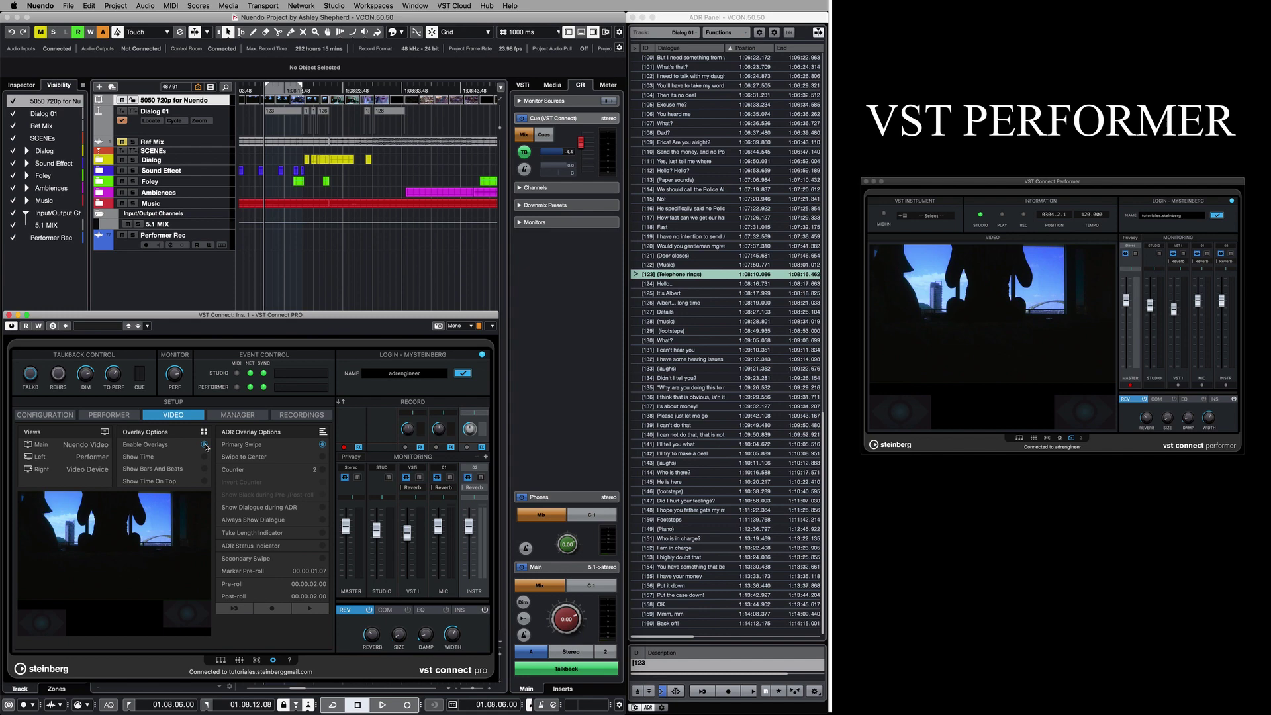
Enable Show Time, Show Time On Top, Counter, Always Show Dialogue and ADR Status Indicator.
{"action": "left_click", "coordinate": [205, 456]}
{"action": "left_click", "coordinate": [205, 482]}
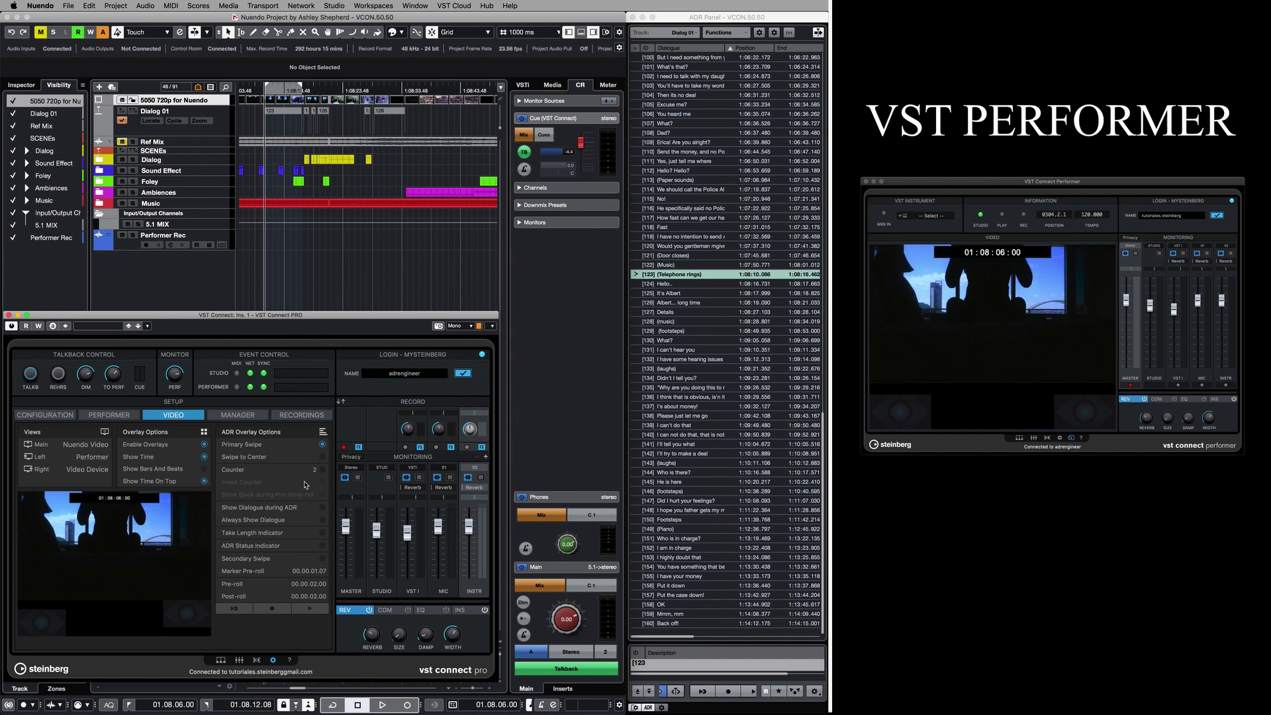
{"action": "left_click", "coordinate": [323, 469]}
{"action": "left_click", "coordinate": [323, 520]}
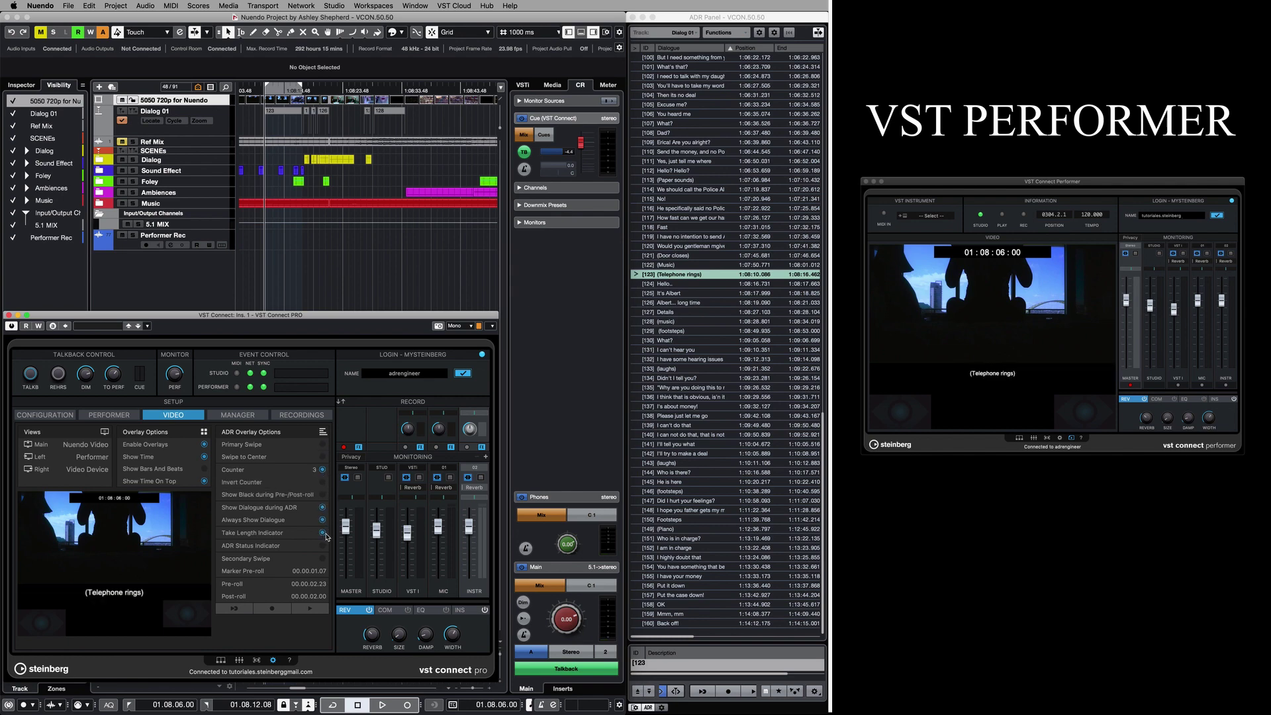
{"action": "left_click", "coordinate": [322, 545]}
{"action": "left_click", "coordinate": [240, 612]}
{"action": "left_click", "coordinate": [260, 610]}
{"action": "left_click", "coordinate": [302, 610]}
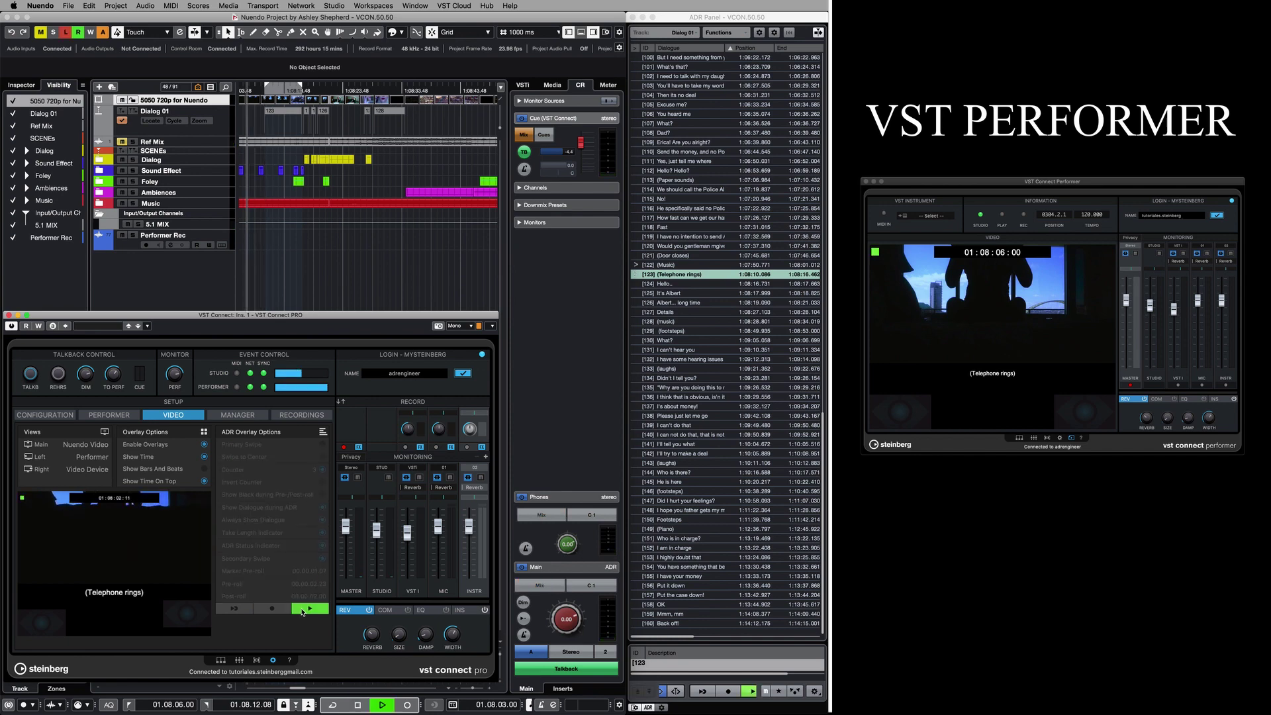
{"action": "left_click", "coordinate": [302, 609]}
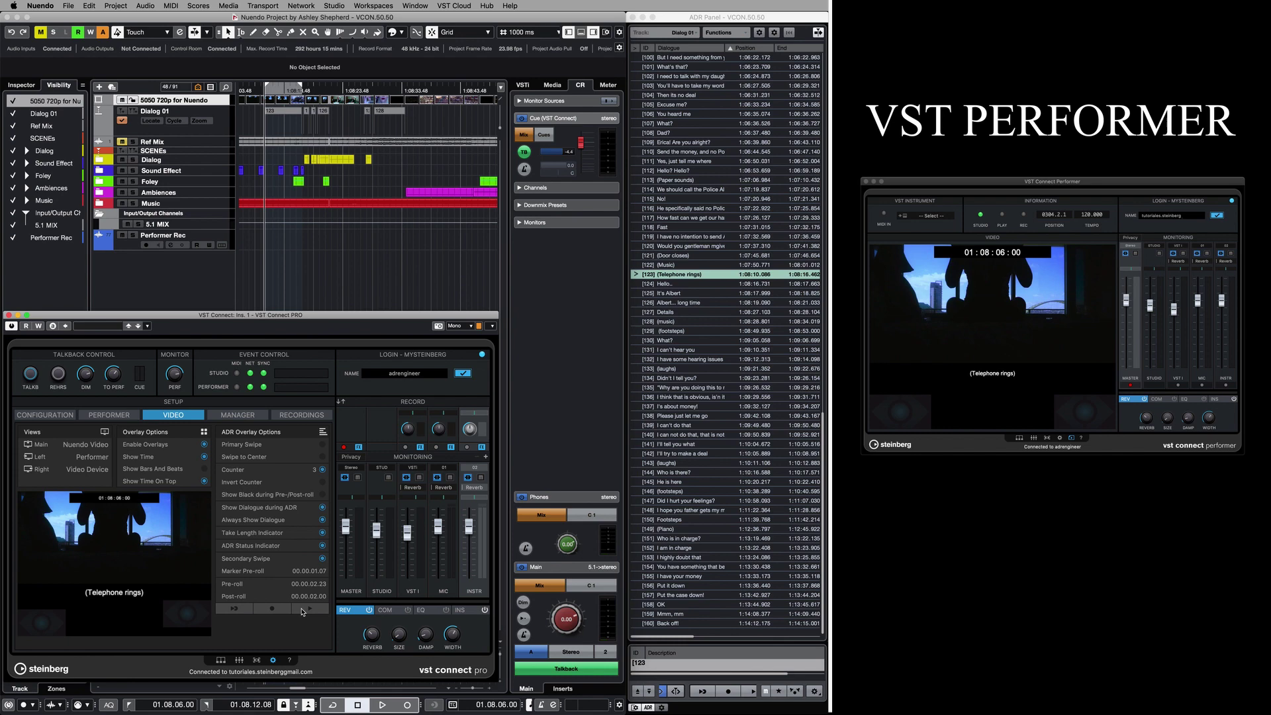
{"action": "left_click", "coordinate": [234, 608]}
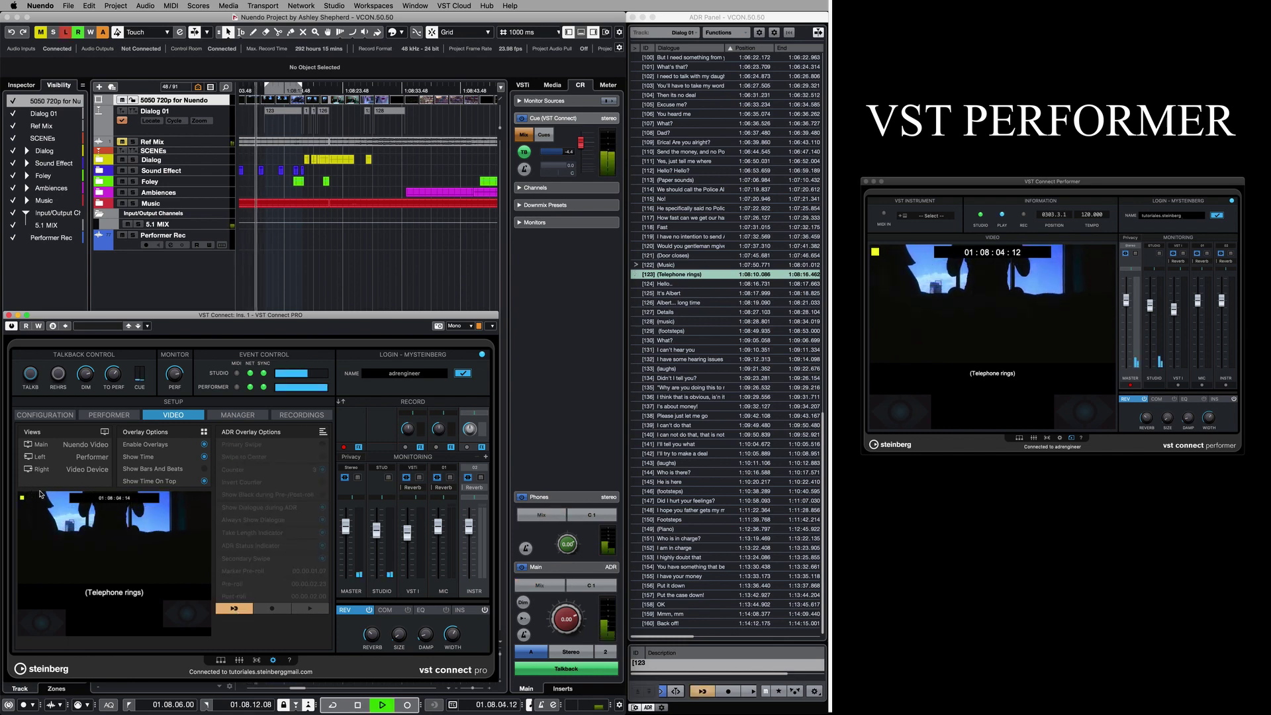
{"action": "left_click", "coordinate": [227, 613]}
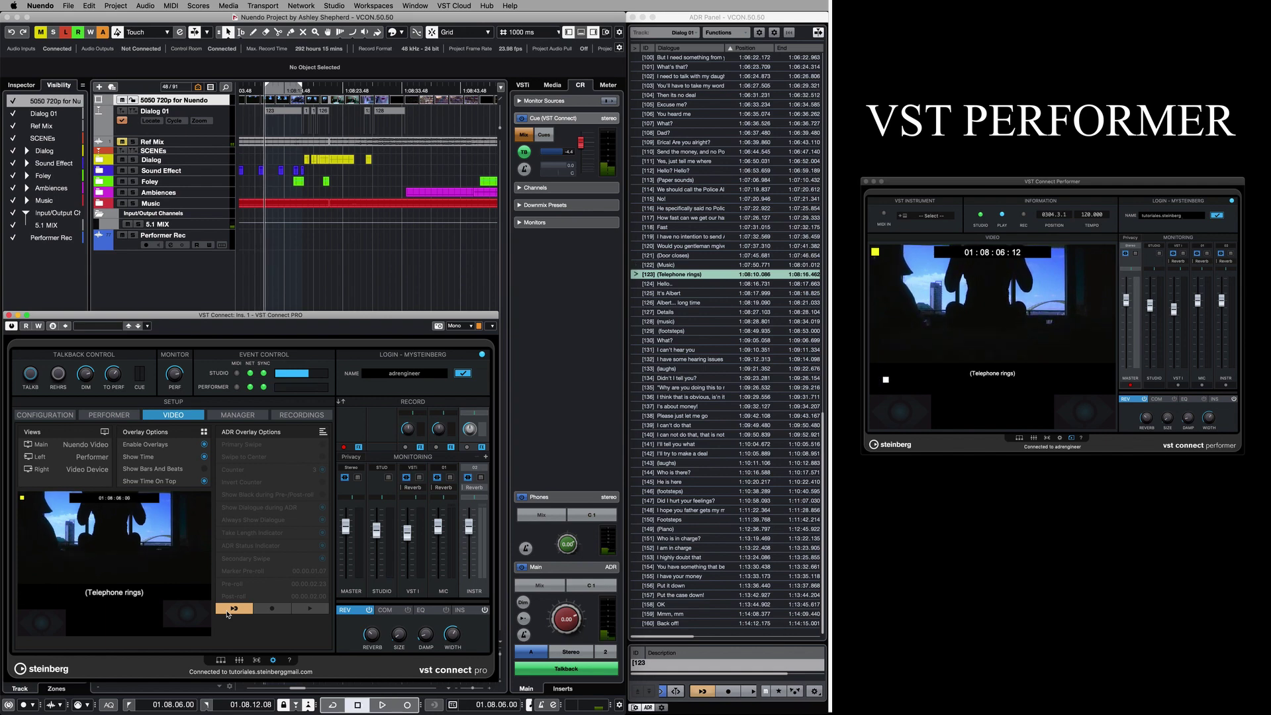
{"action": "left_click", "coordinate": [260, 609]}
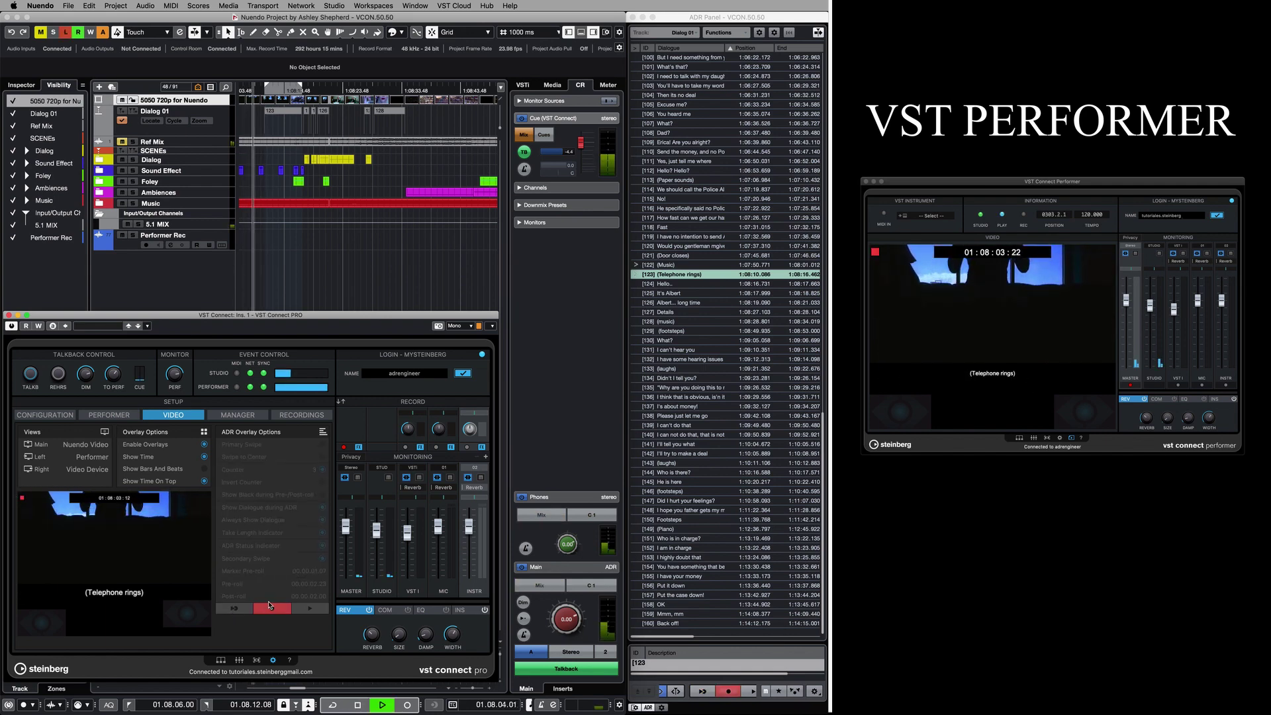
{"action": "left_click", "coordinate": [303, 608]}
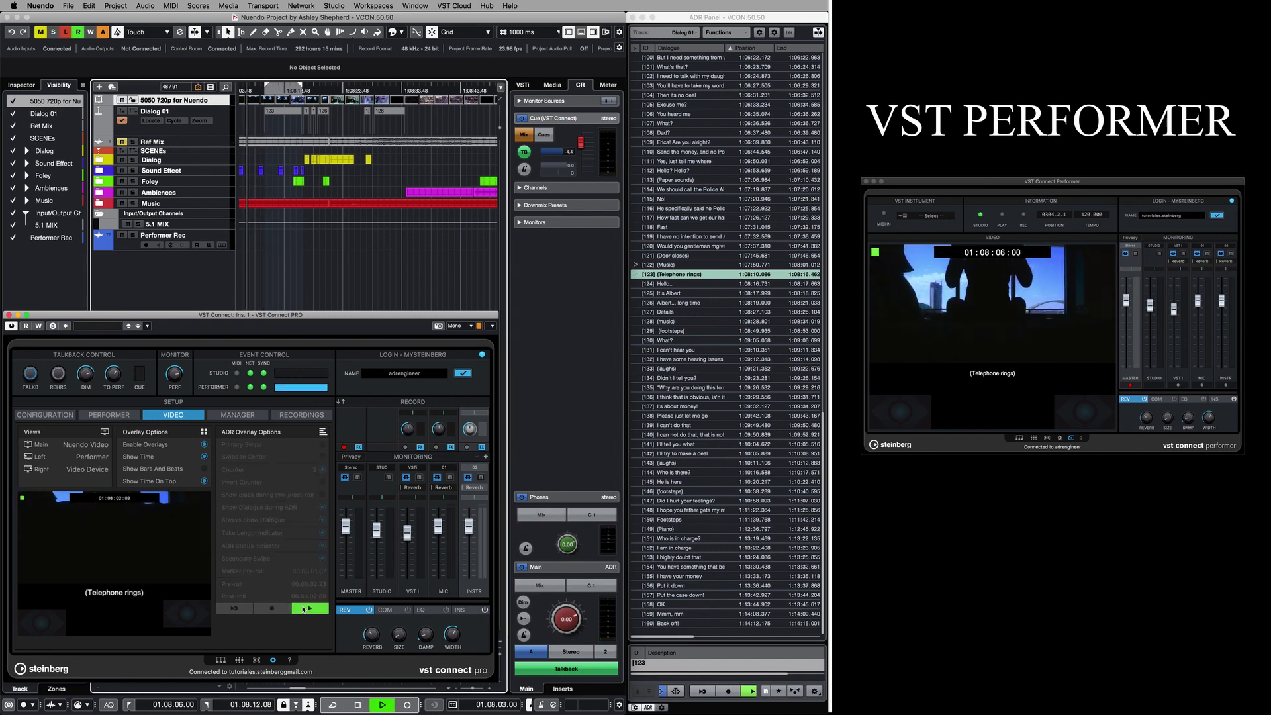
{"action": "left_click", "coordinate": [303, 609]}
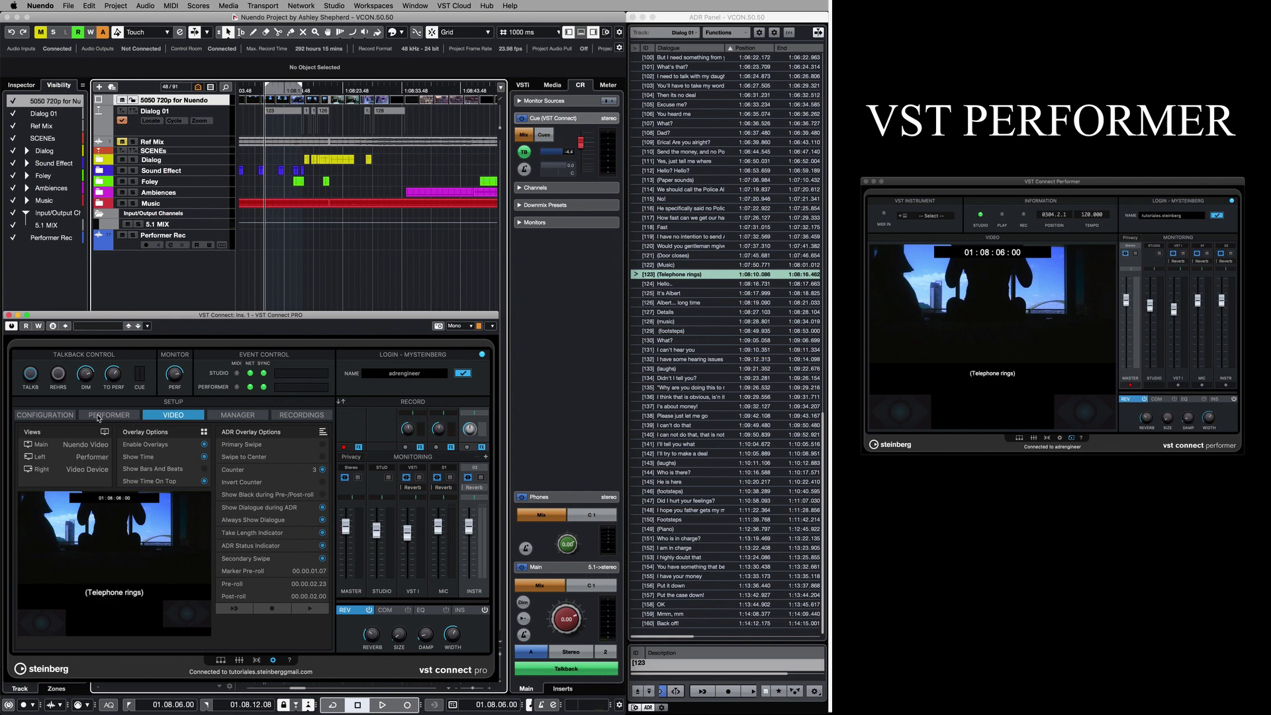
Keep Nuendo Video in the main view and set the video device to FaceTime HD Camera.
{"action": "left_click", "coordinate": [104, 447]}
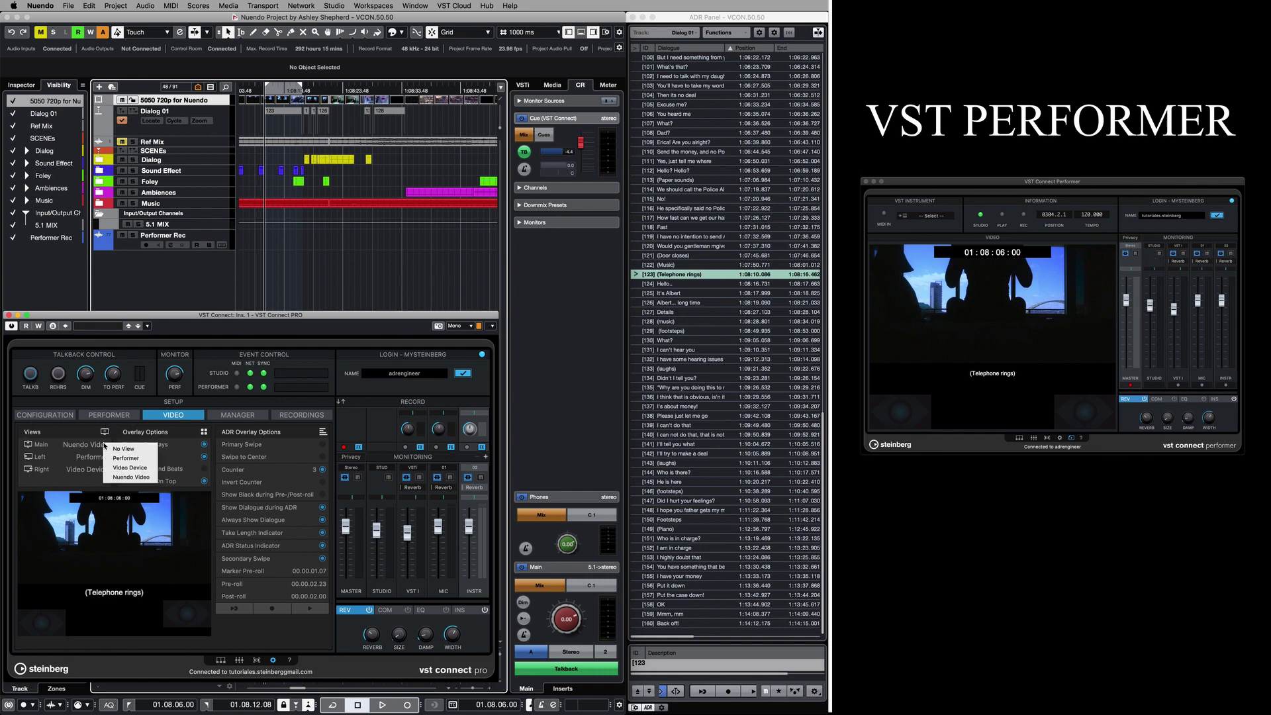
{"action": "left_click", "coordinate": [150, 478]}
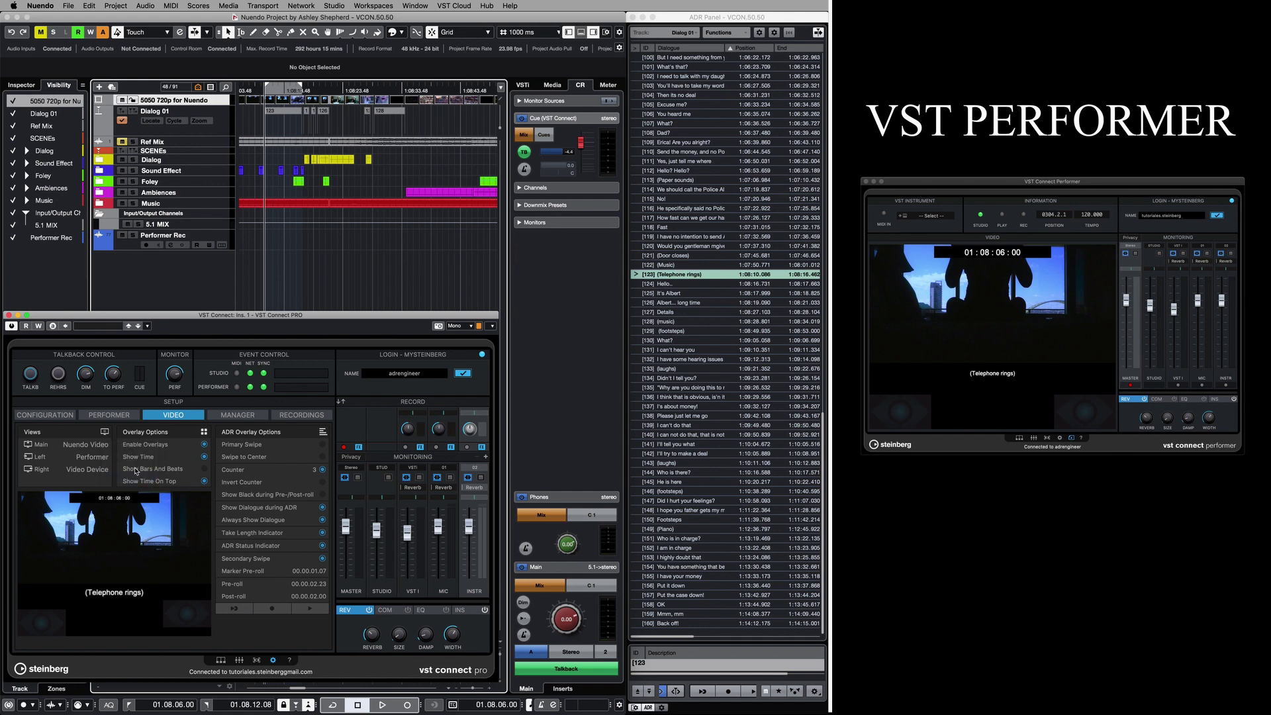
{"action": "left_click", "coordinate": [63, 416]}
{"action": "left_click", "coordinate": [80, 509]}
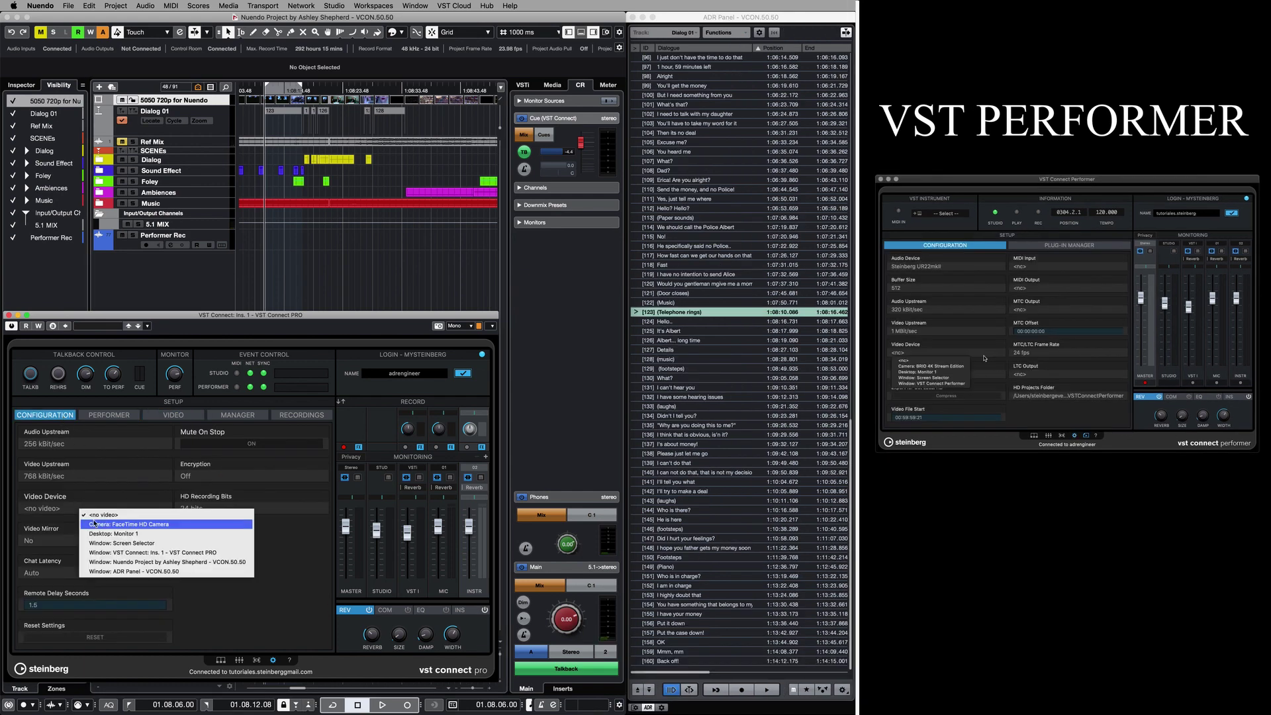
{"action": "left_click", "coordinate": [99, 524]}
{"action": "left_click", "coordinate": [172, 415]}
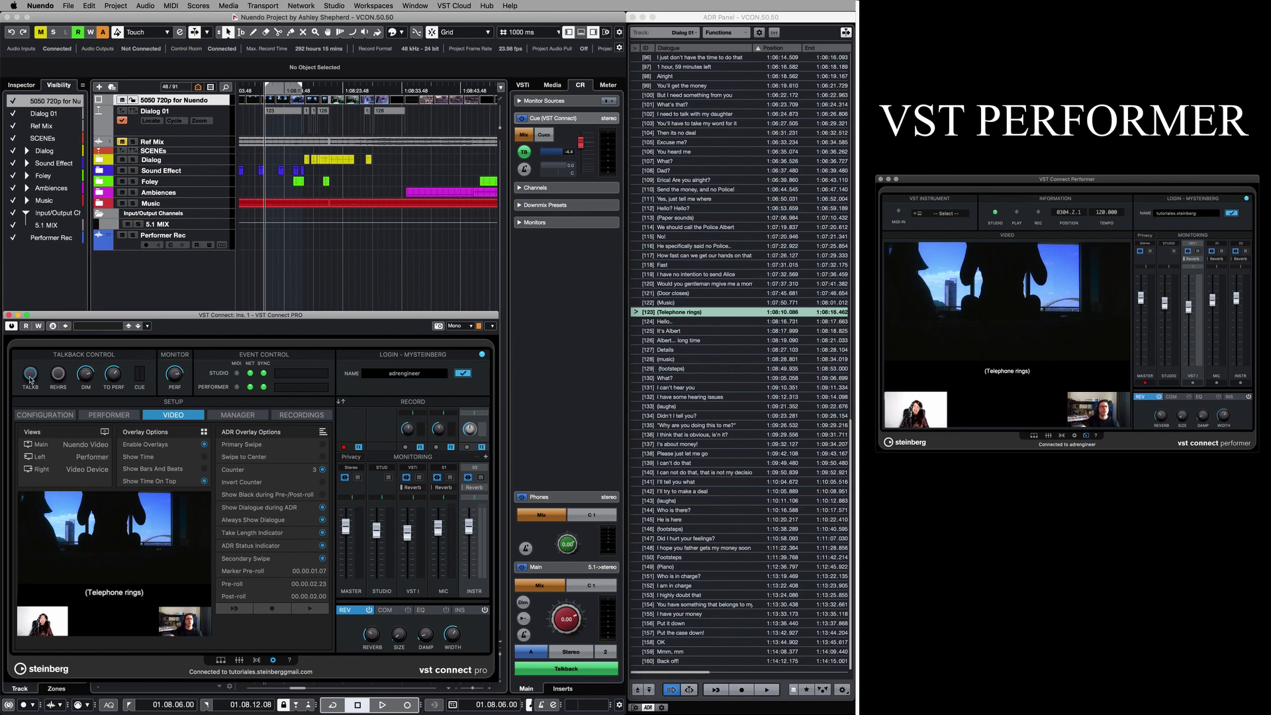
Review the ADR Setup routing window, close it, and switch VST Connect to its full video view.
{"action": "left_click", "coordinate": [842, 689]}
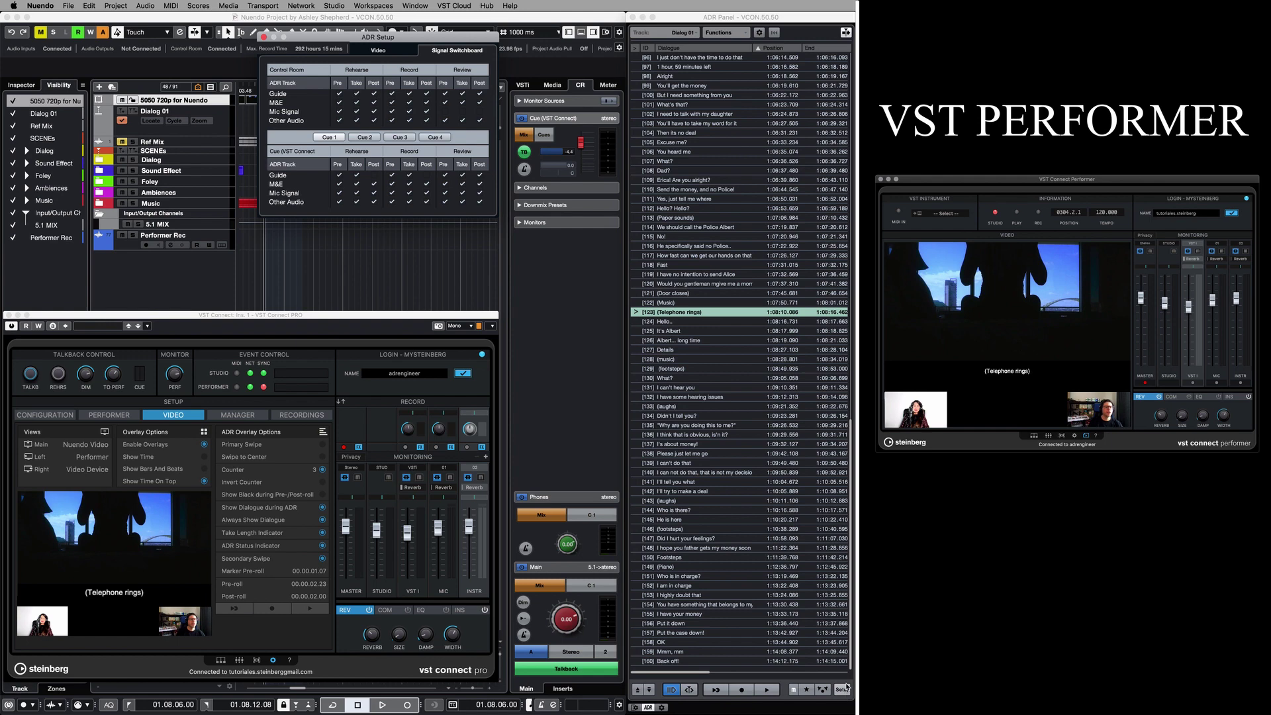
{"action": "left_click_drag", "start_coordinate": [459, 41], "coordinate": [462, 131]}
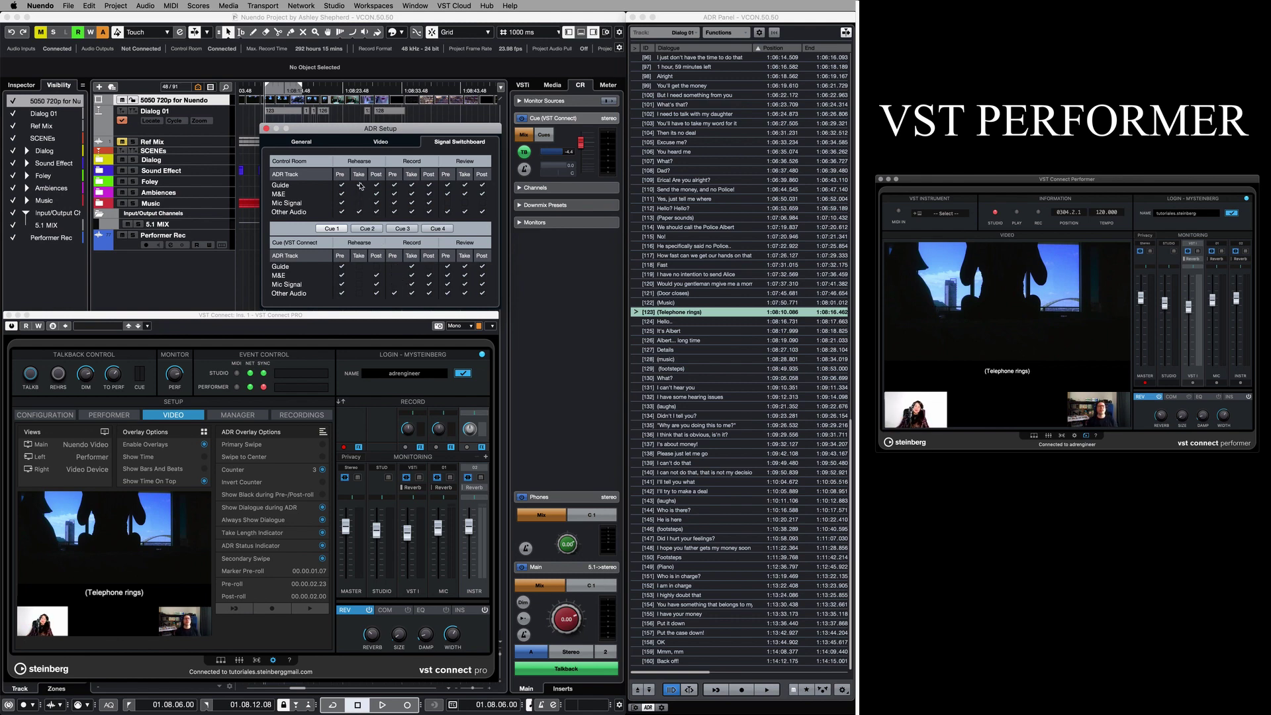
{"action": "left_click", "coordinate": [267, 129]}
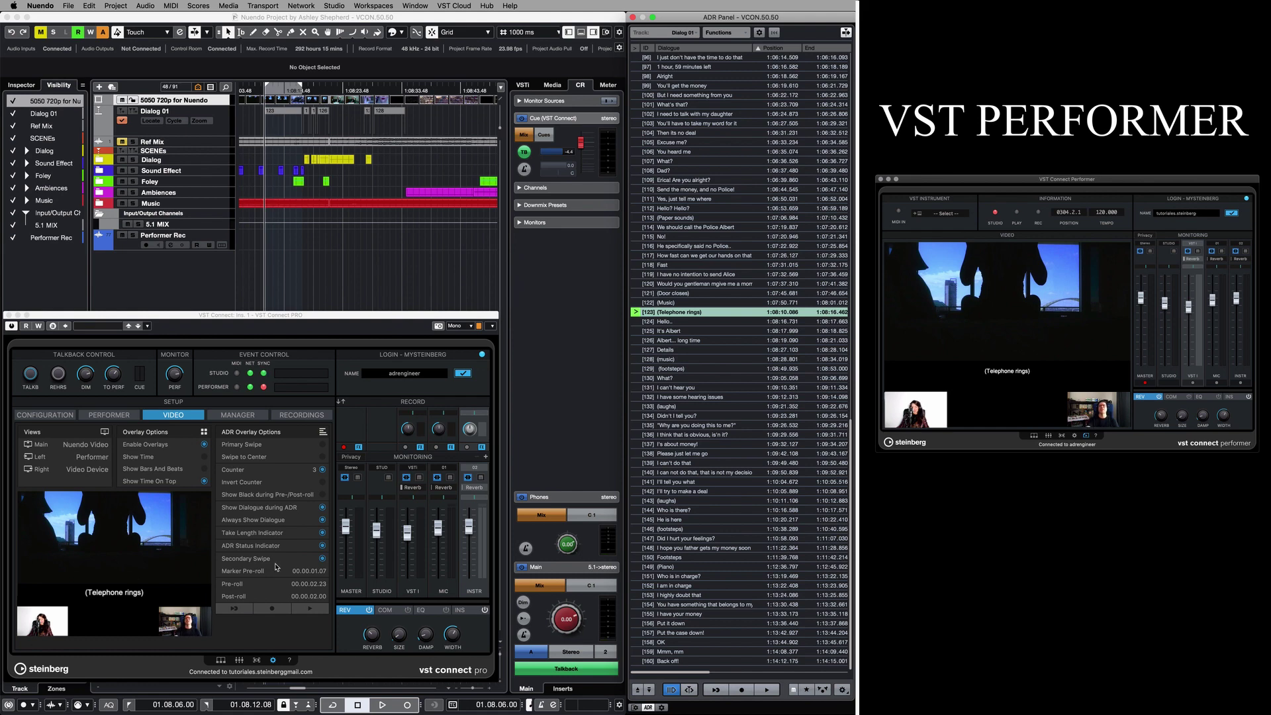
{"action": "left_click", "coordinate": [272, 659]}
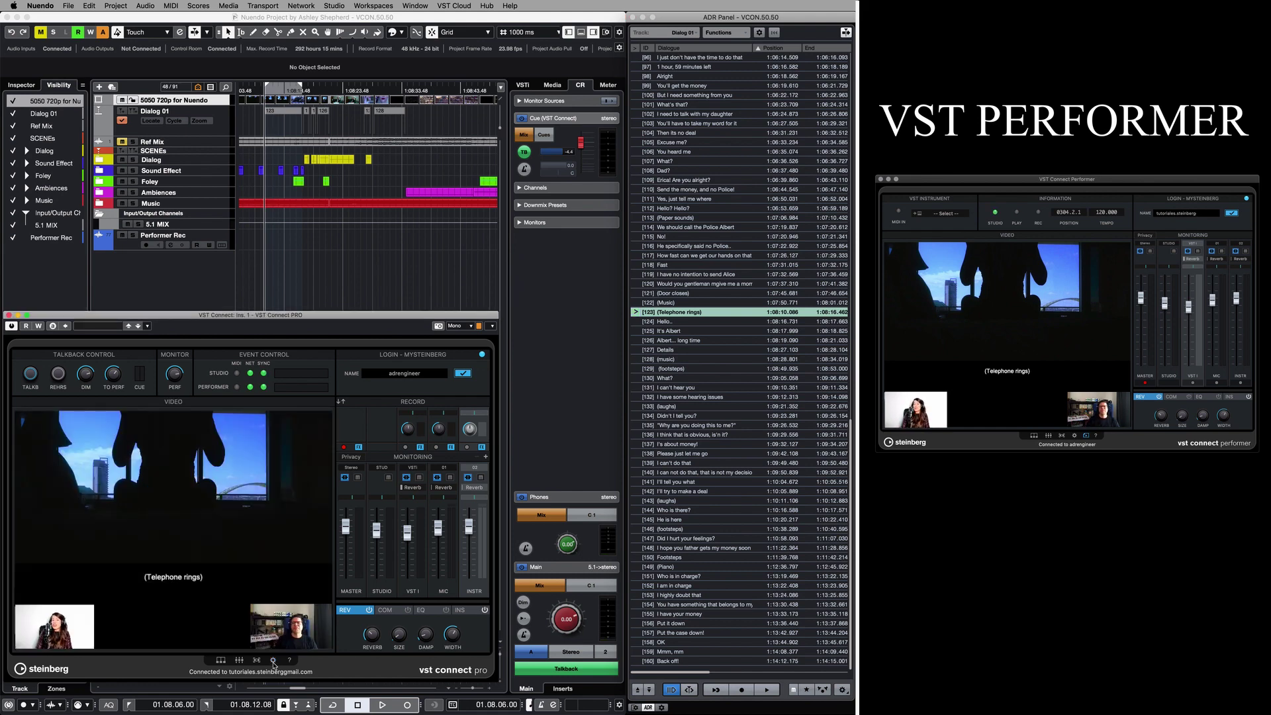
Record takes of the Telephone rings and It's Albert cues using the ADR panel's Record and Stop.
{"action": "left_click", "coordinate": [636, 312]}
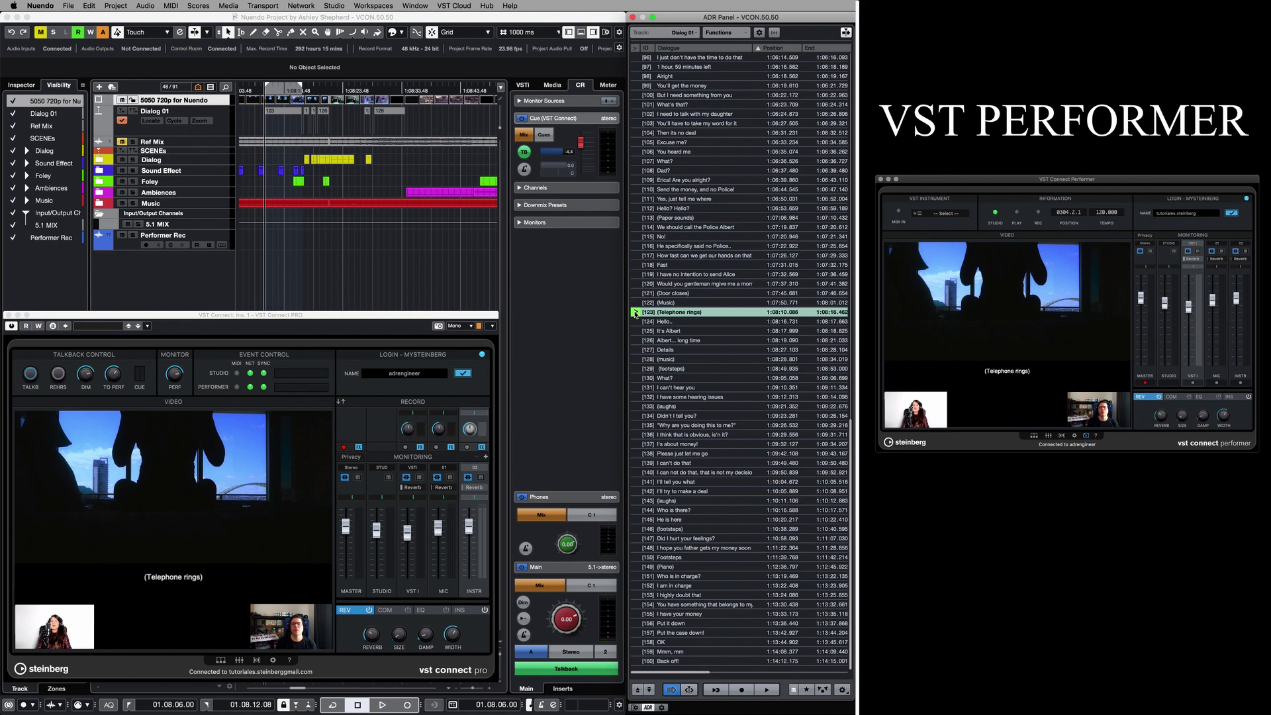
{"action": "left_click", "coordinate": [741, 690]}
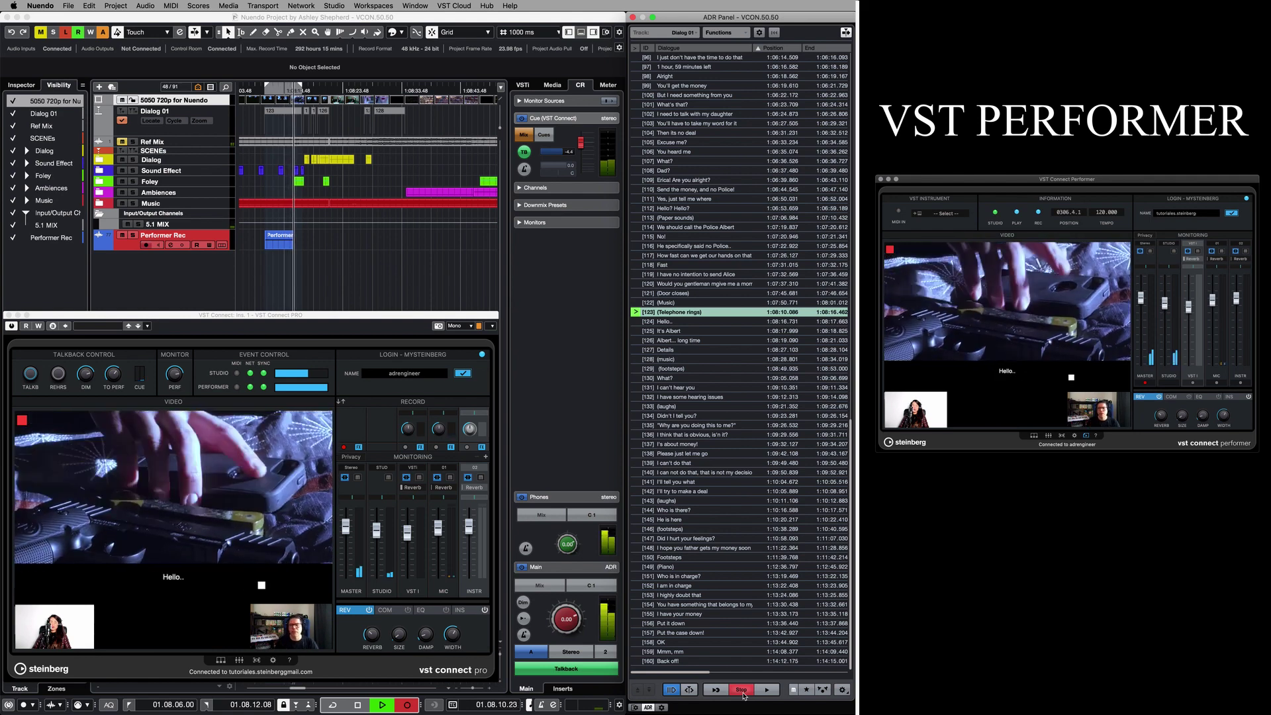
{"action": "left_click", "coordinate": [741, 690]}
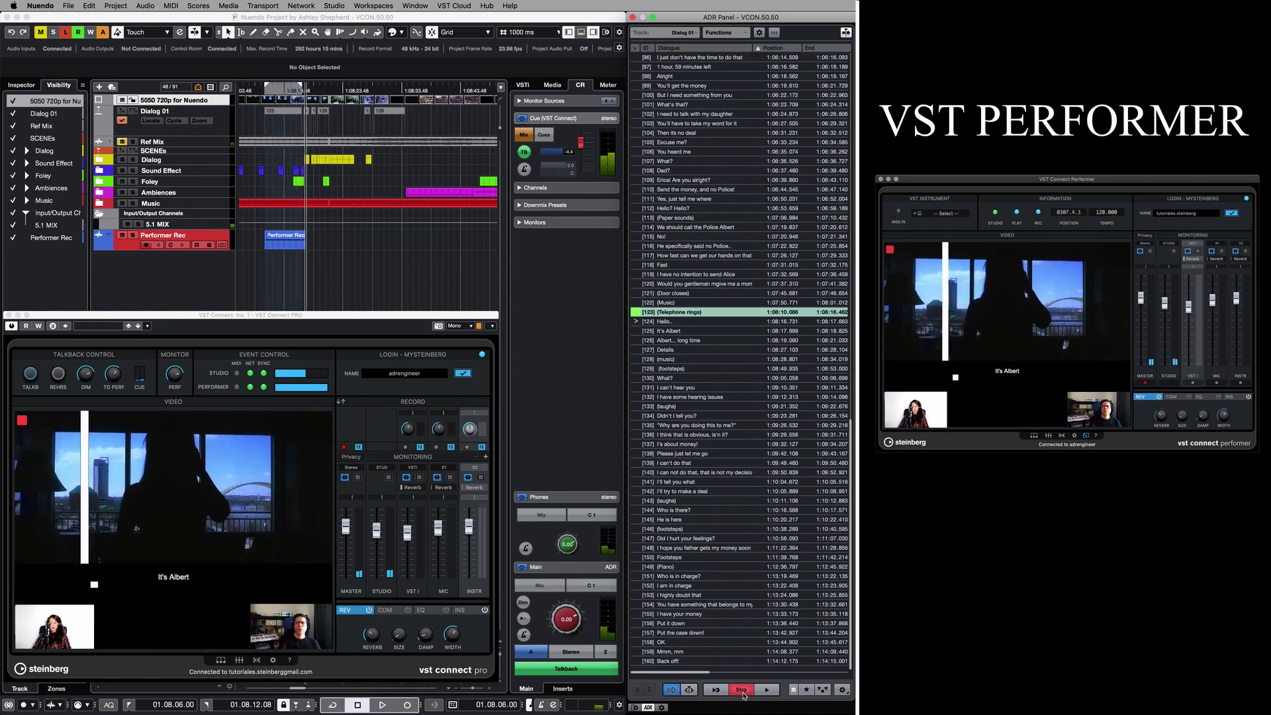
{"action": "left_click", "coordinate": [743, 691]}
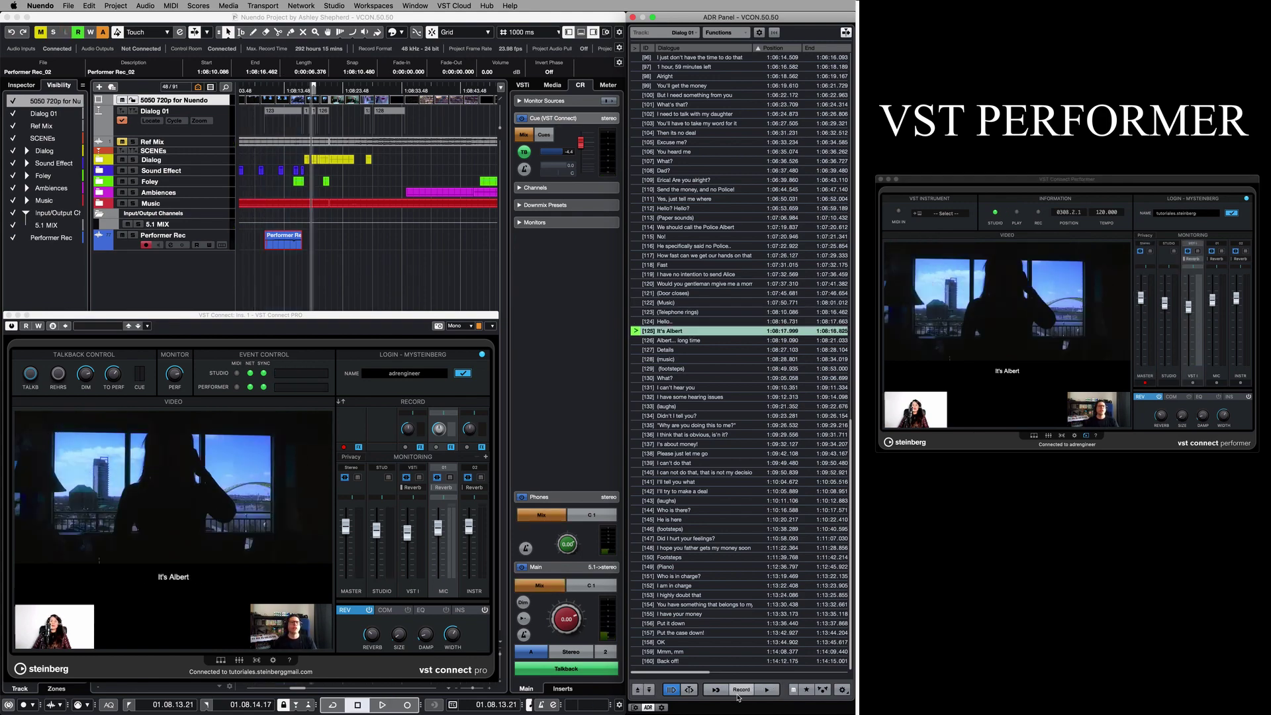
{"action": "left_click", "coordinate": [741, 690]}
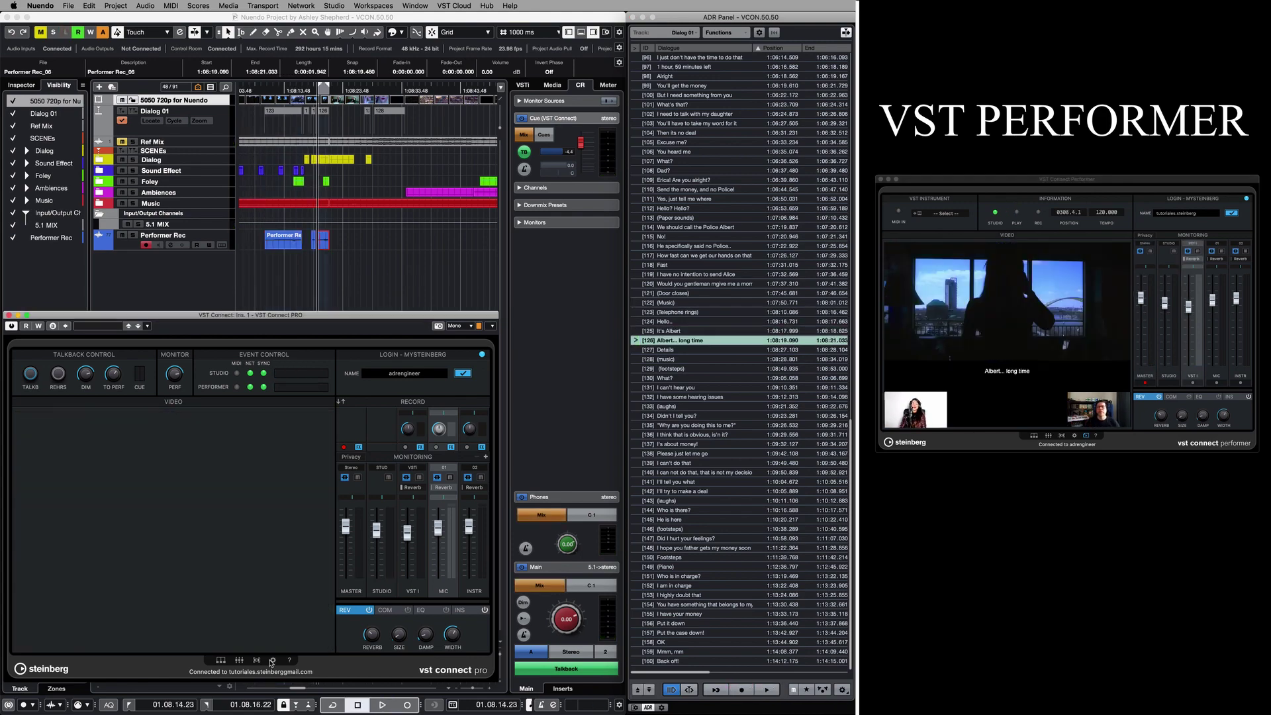
Fetch the performer's lossless HD files from the VST Connect Manager page.
{"action": "left_click", "coordinate": [272, 660]}
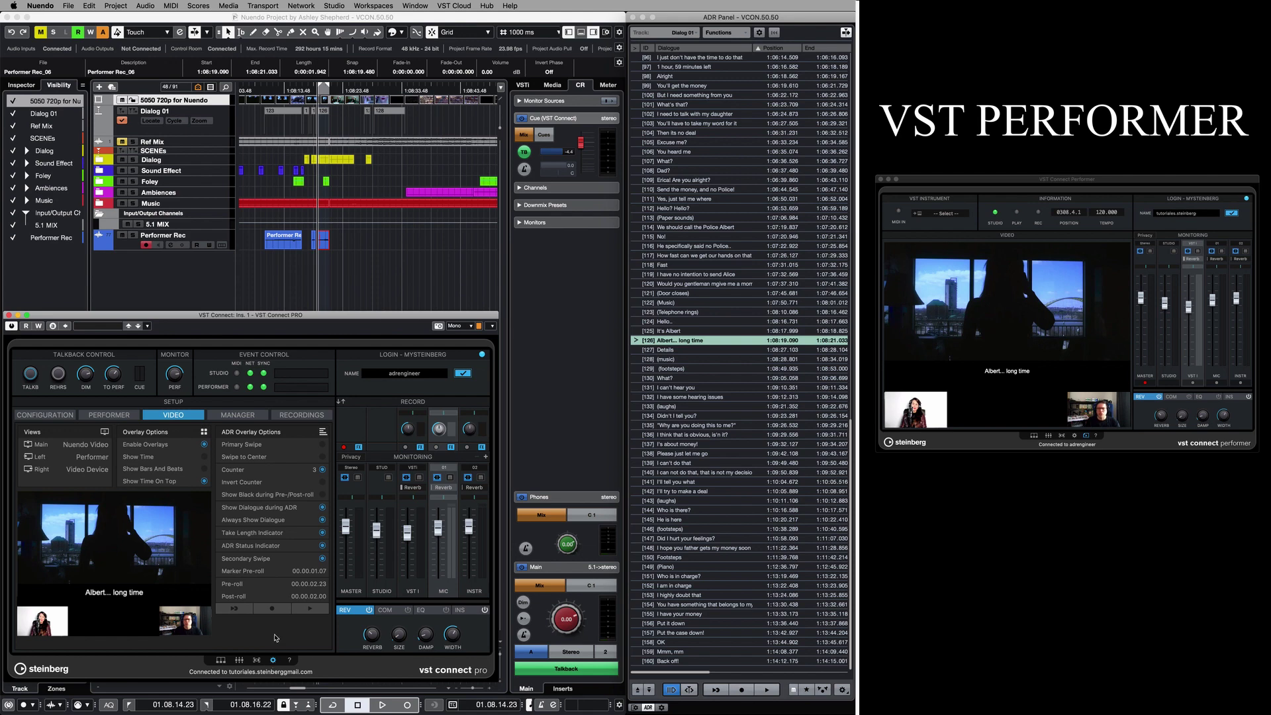
{"action": "left_click", "coordinate": [244, 416]}
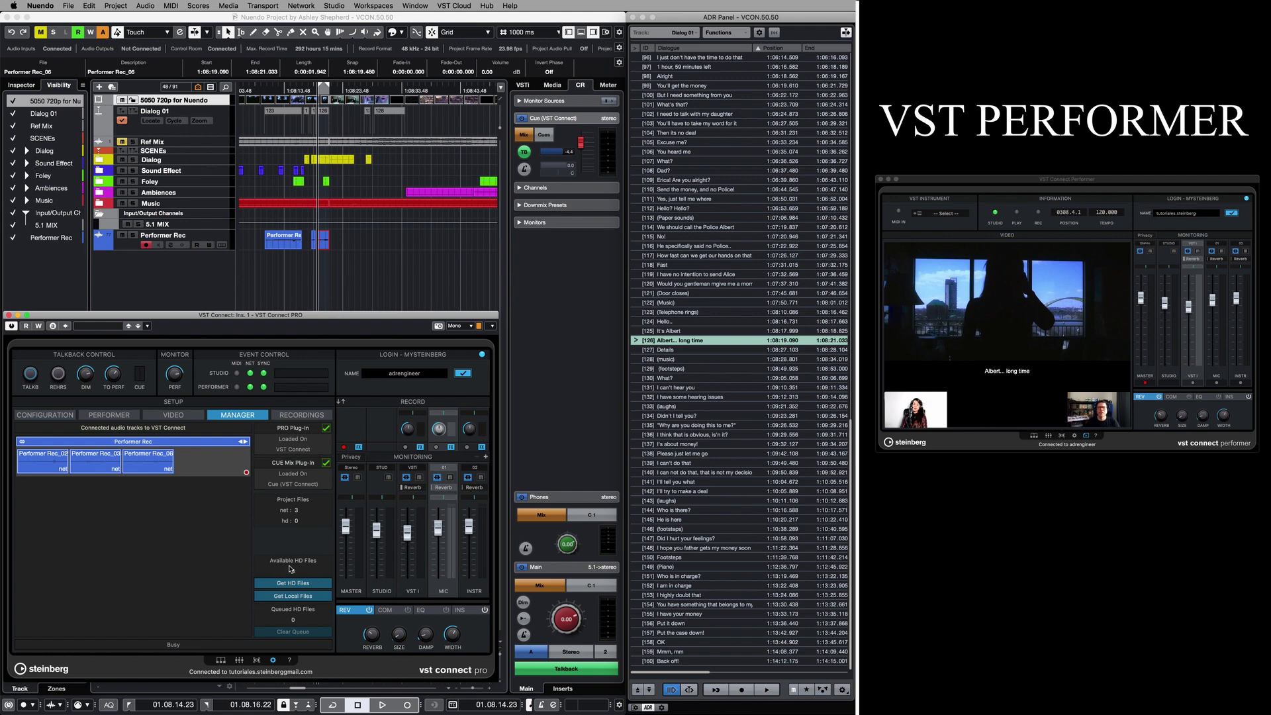
{"action": "left_click", "coordinate": [329, 585]}
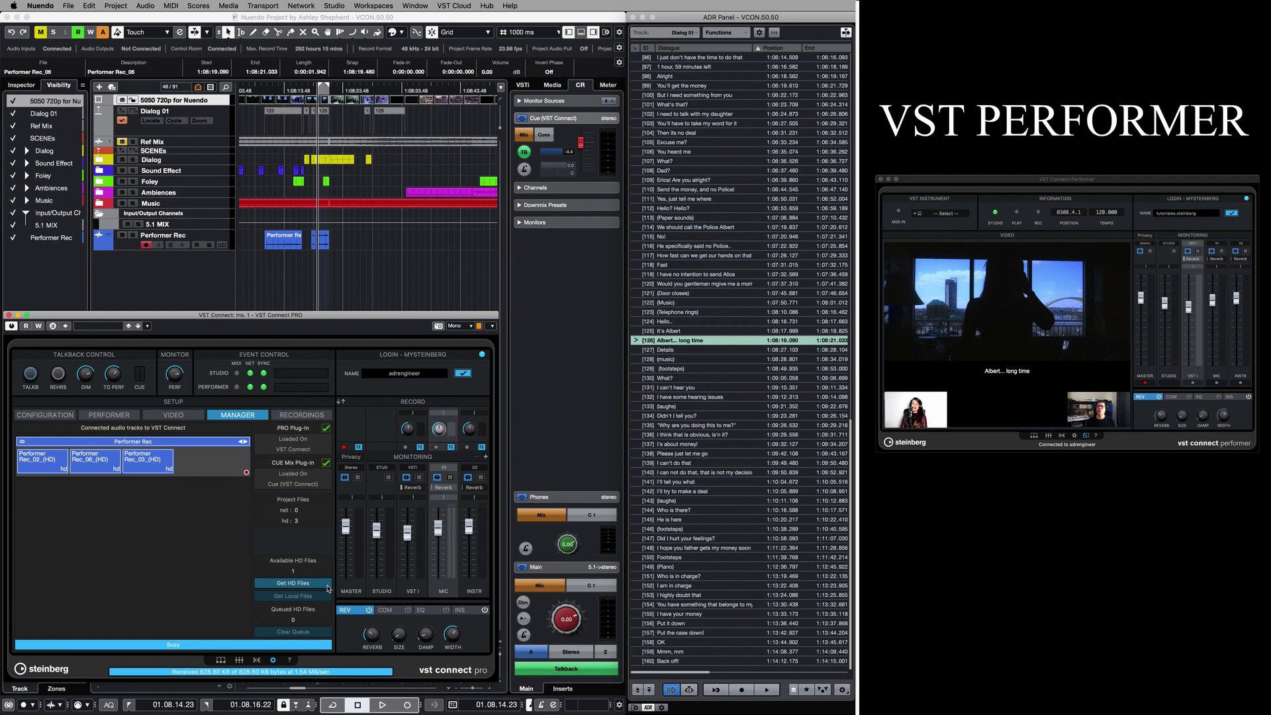
Return to the video view, select the new Performer Rec_06_(HD) clip and zoom in on it.
{"action": "left_click", "coordinate": [274, 660]}
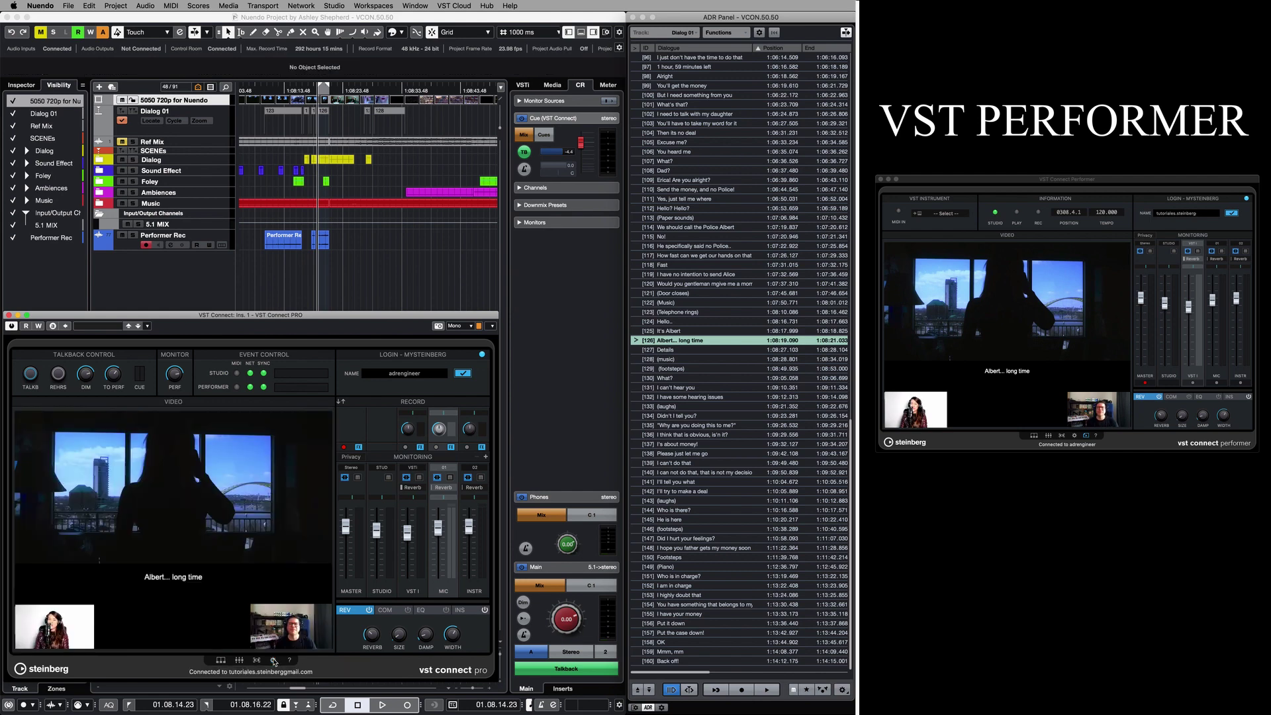
{"action": "left_click", "coordinate": [323, 243]}
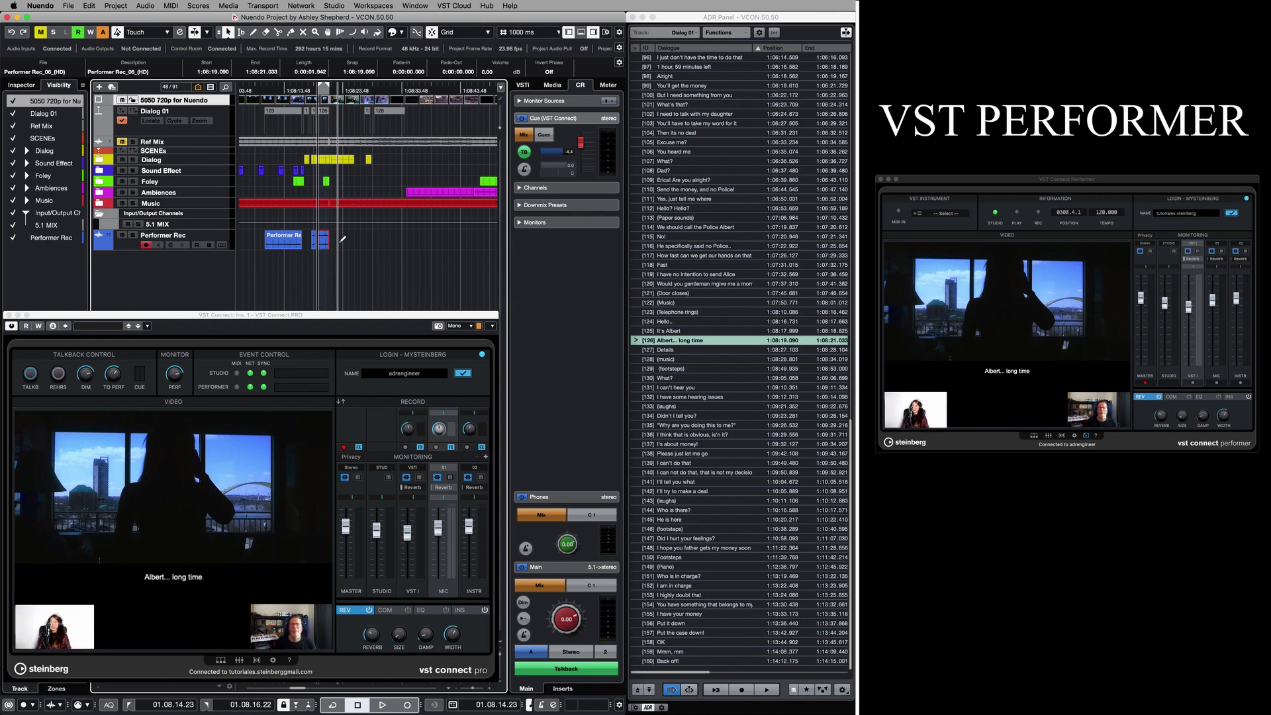
{"action": "key", "text": "super+c"}
{"action": "key", "text": "h"}
{"action": "key", "text": "h"}
{"action": "key", "text": "h"}
{"action": "key", "text": "h"}
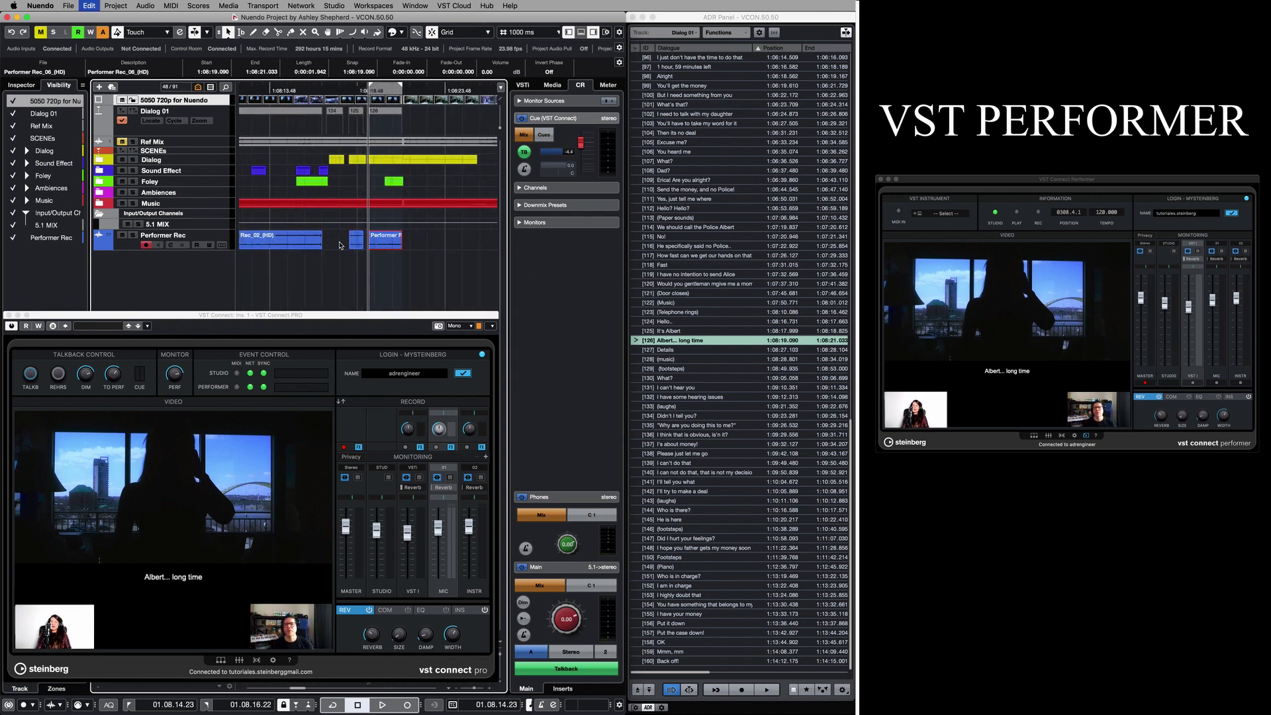
{"action": "key", "text": "h"}
{"action": "key", "text": "h"}
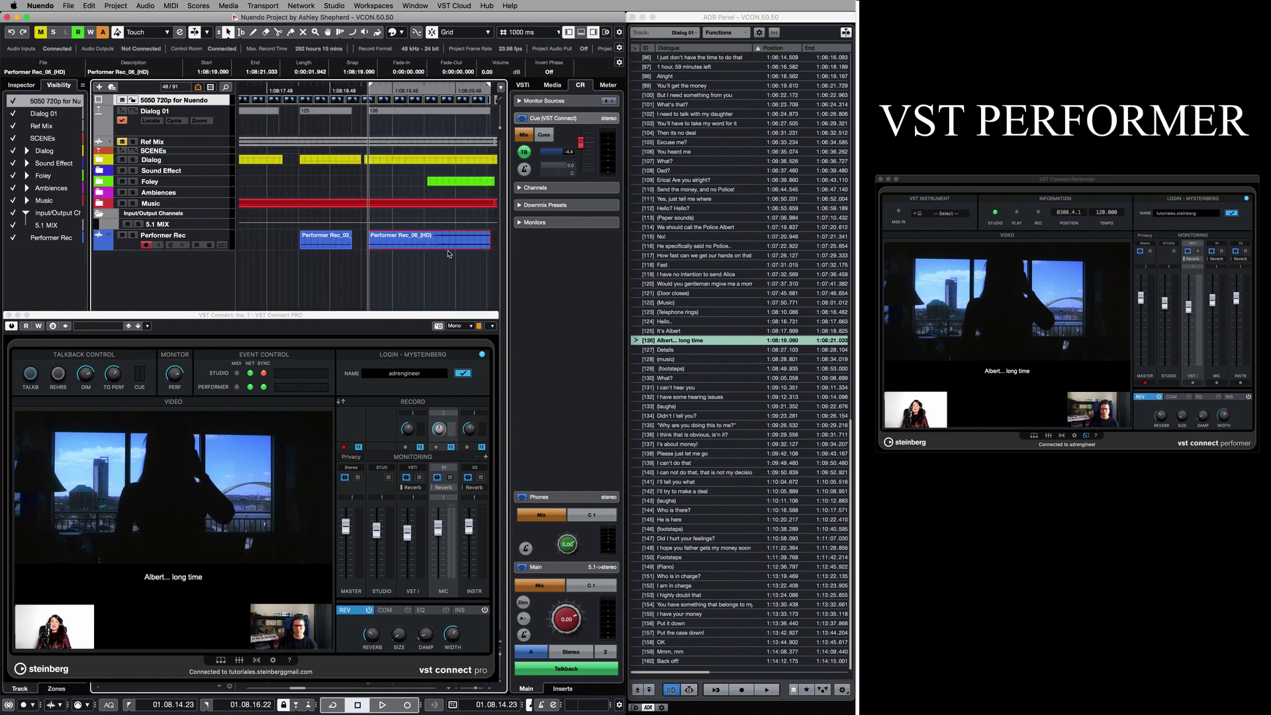